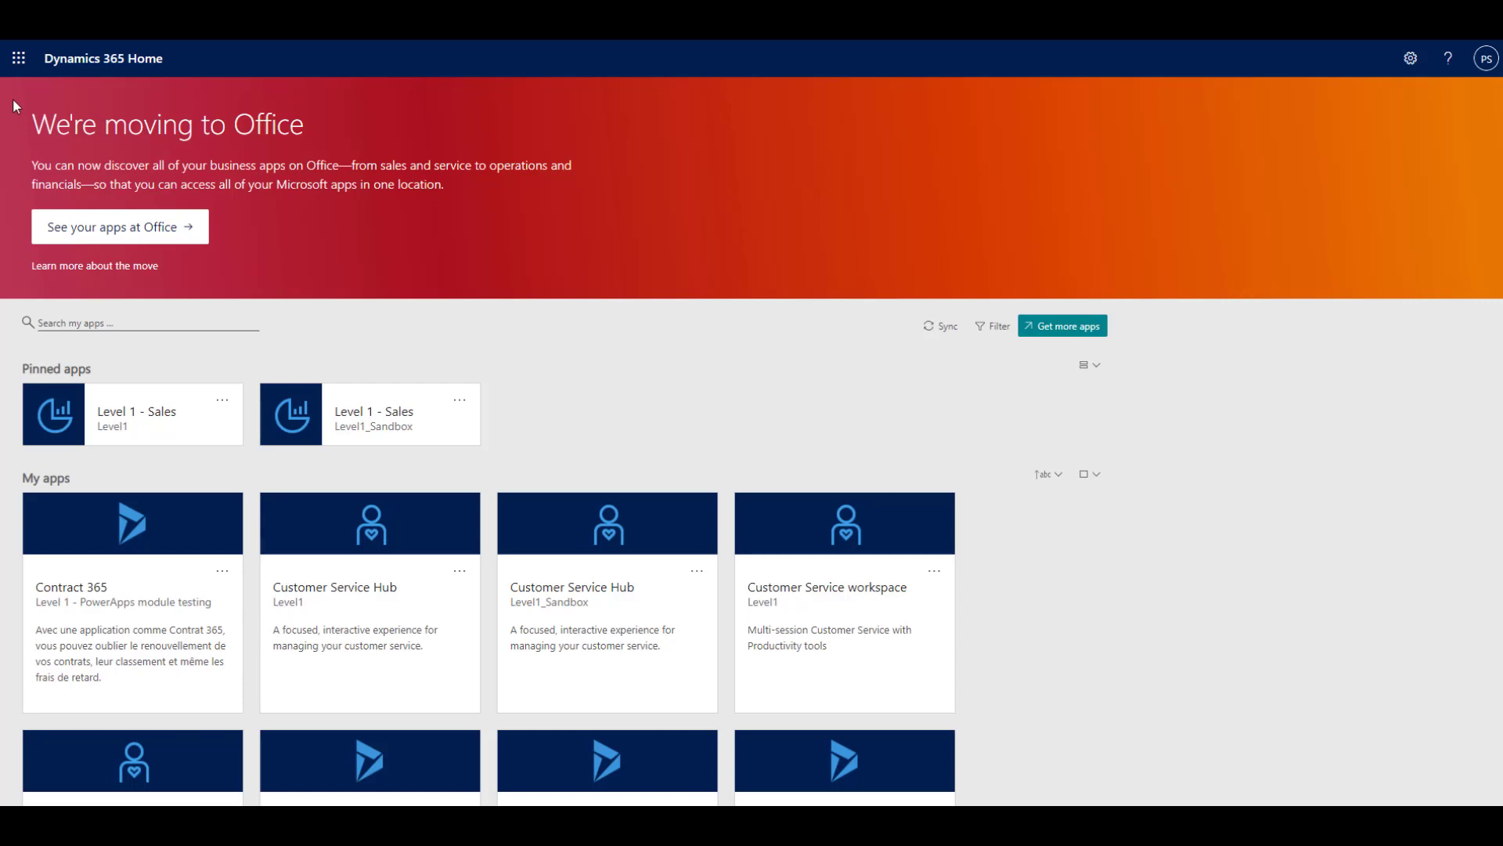
Switch Power Apps to the Level1_Sandbox environment and list its solutions.
left_click(15, 68)
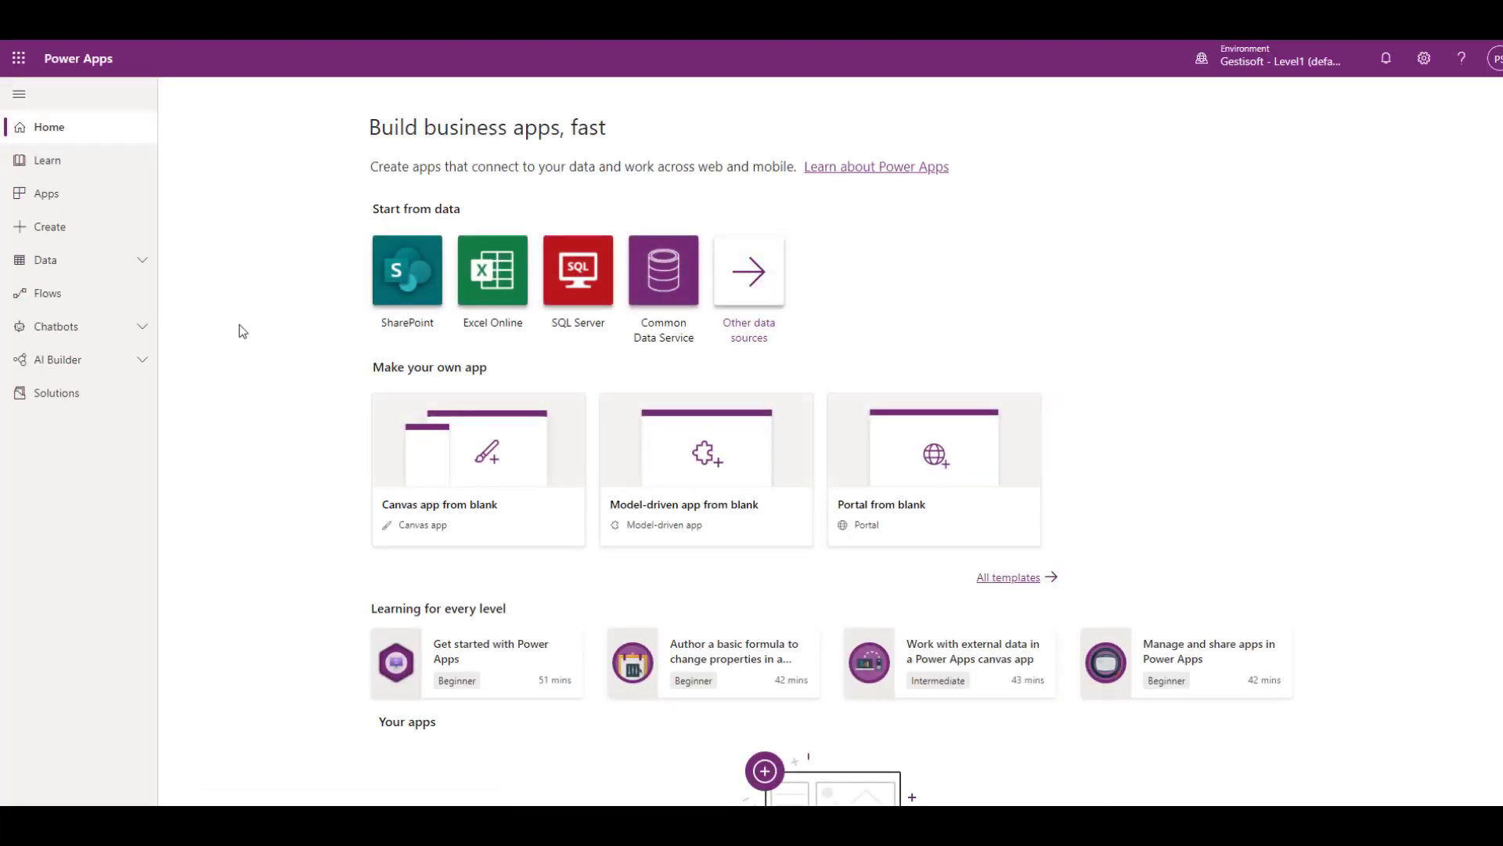
left_click(1229, 74)
left_click(1346, 301)
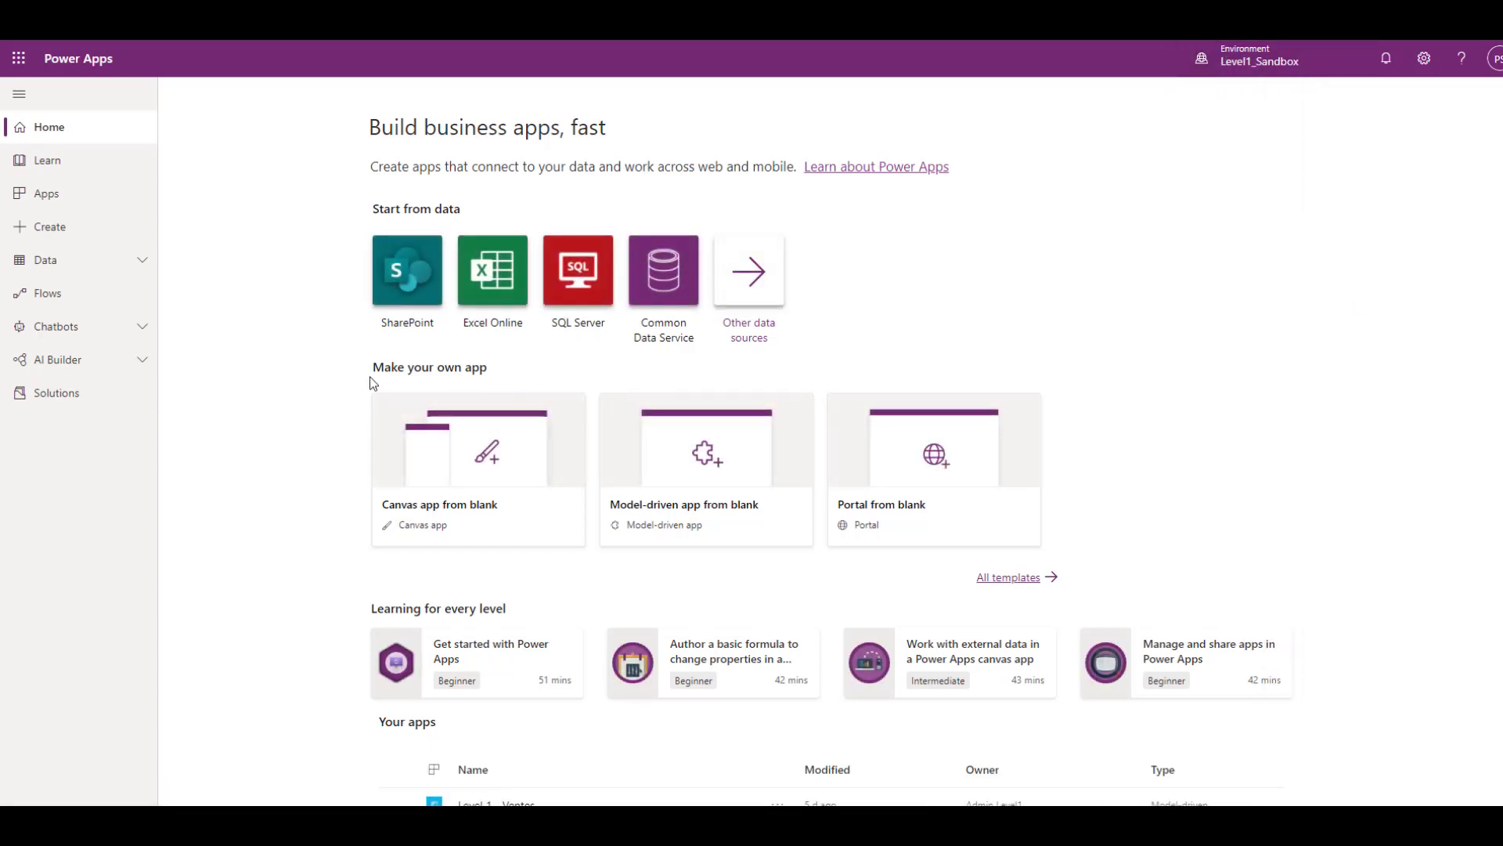
left_click(85, 395)
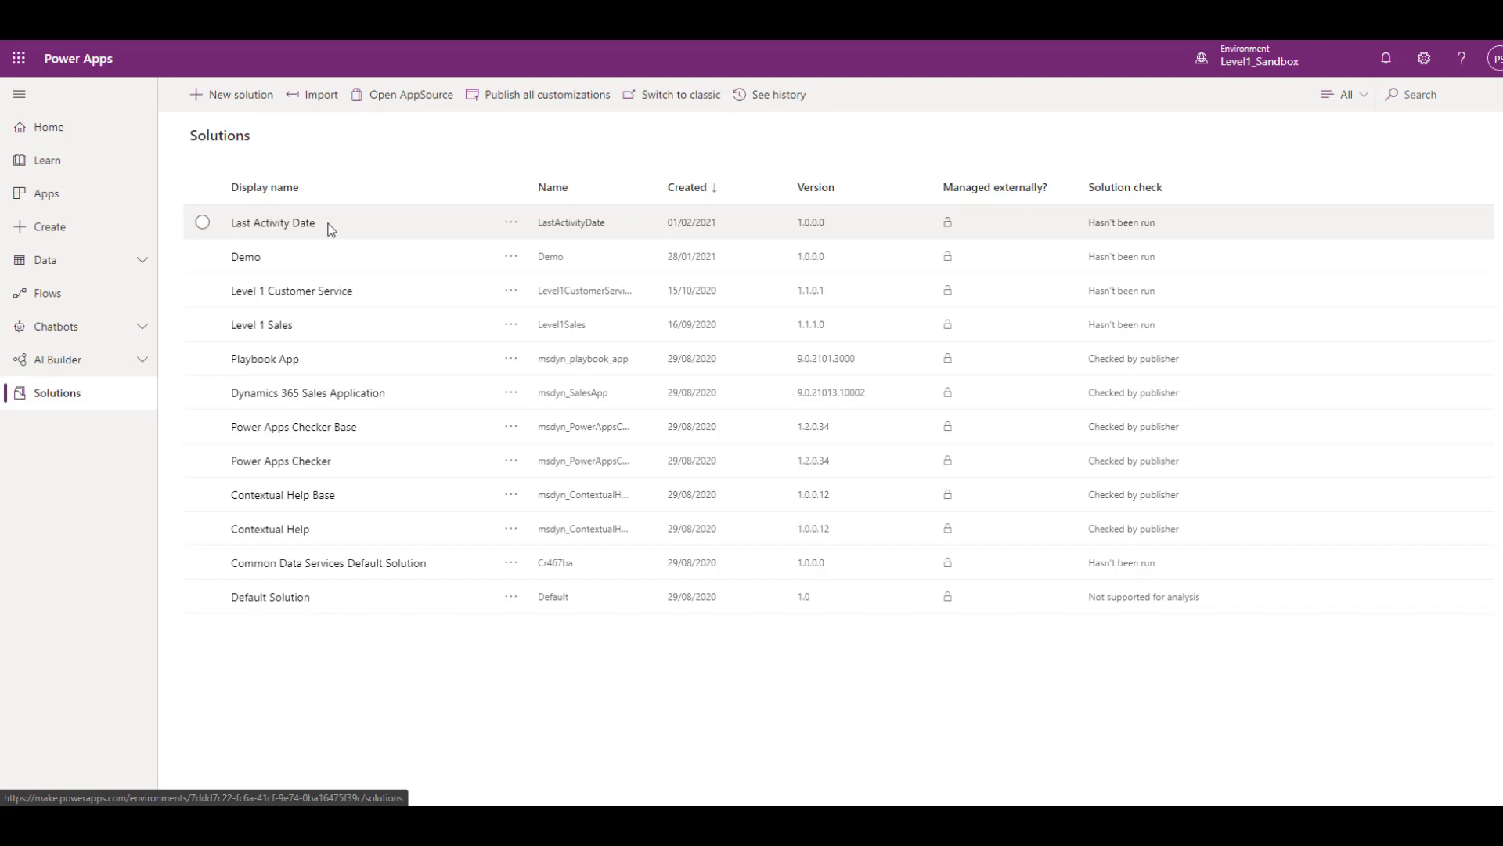
Cancel a new-solution draft and open the Last Activity Date solution instead.
left_click(264, 100)
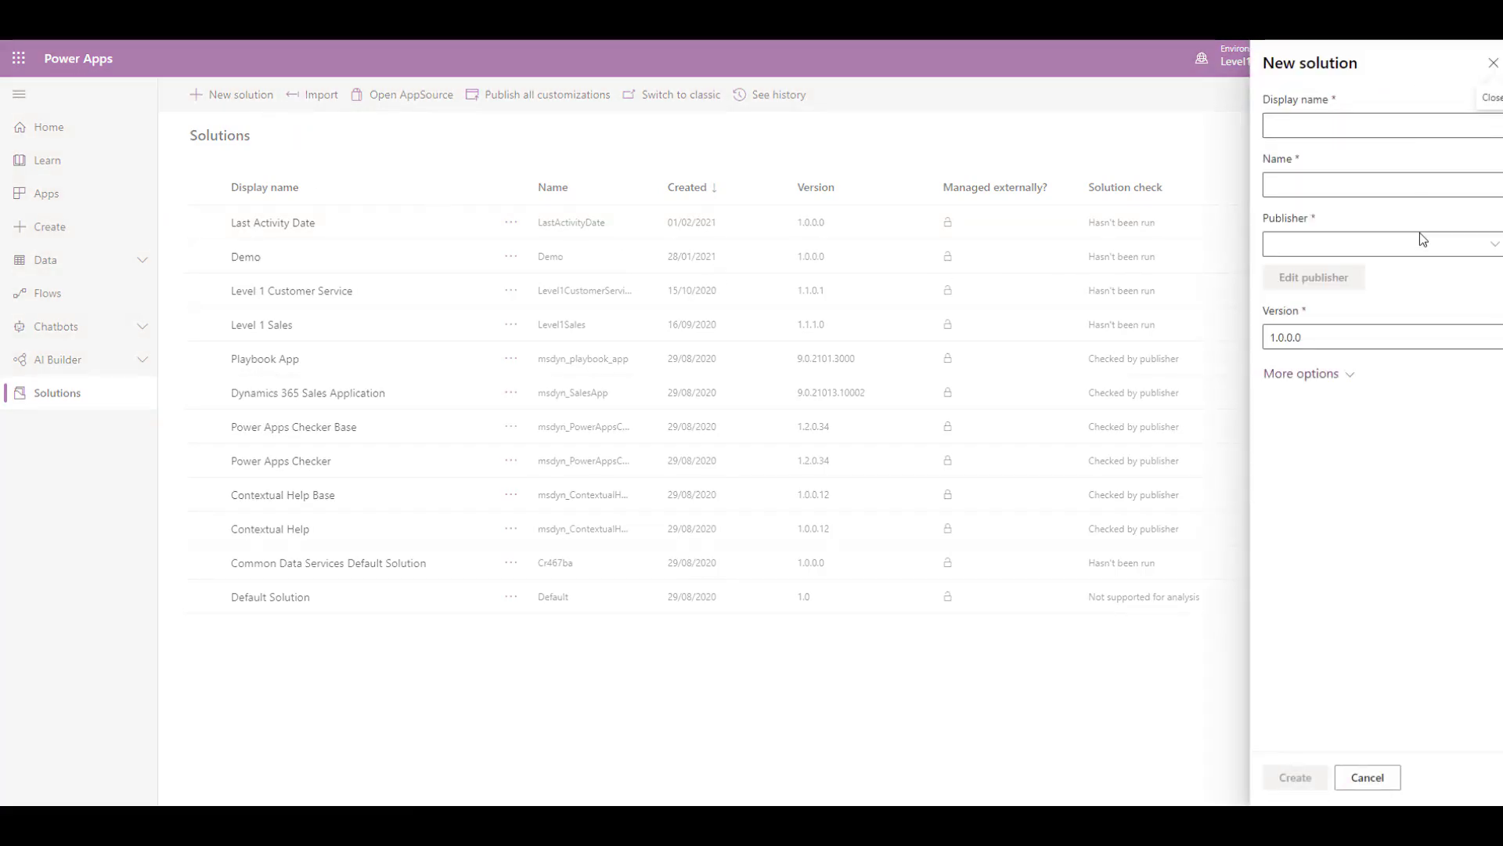
left_click(1366, 778)
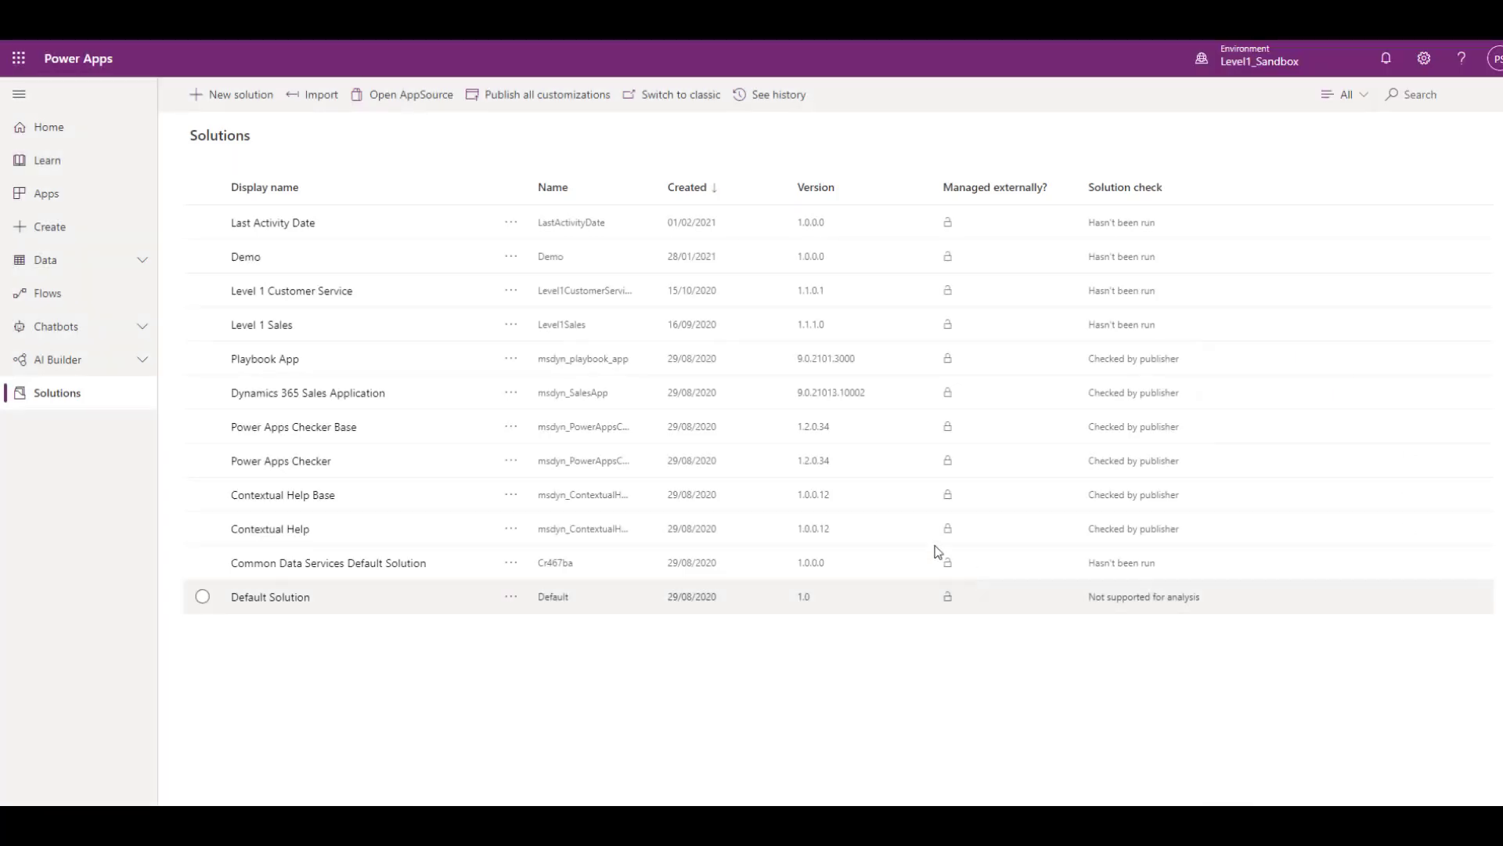
left_click(297, 225)
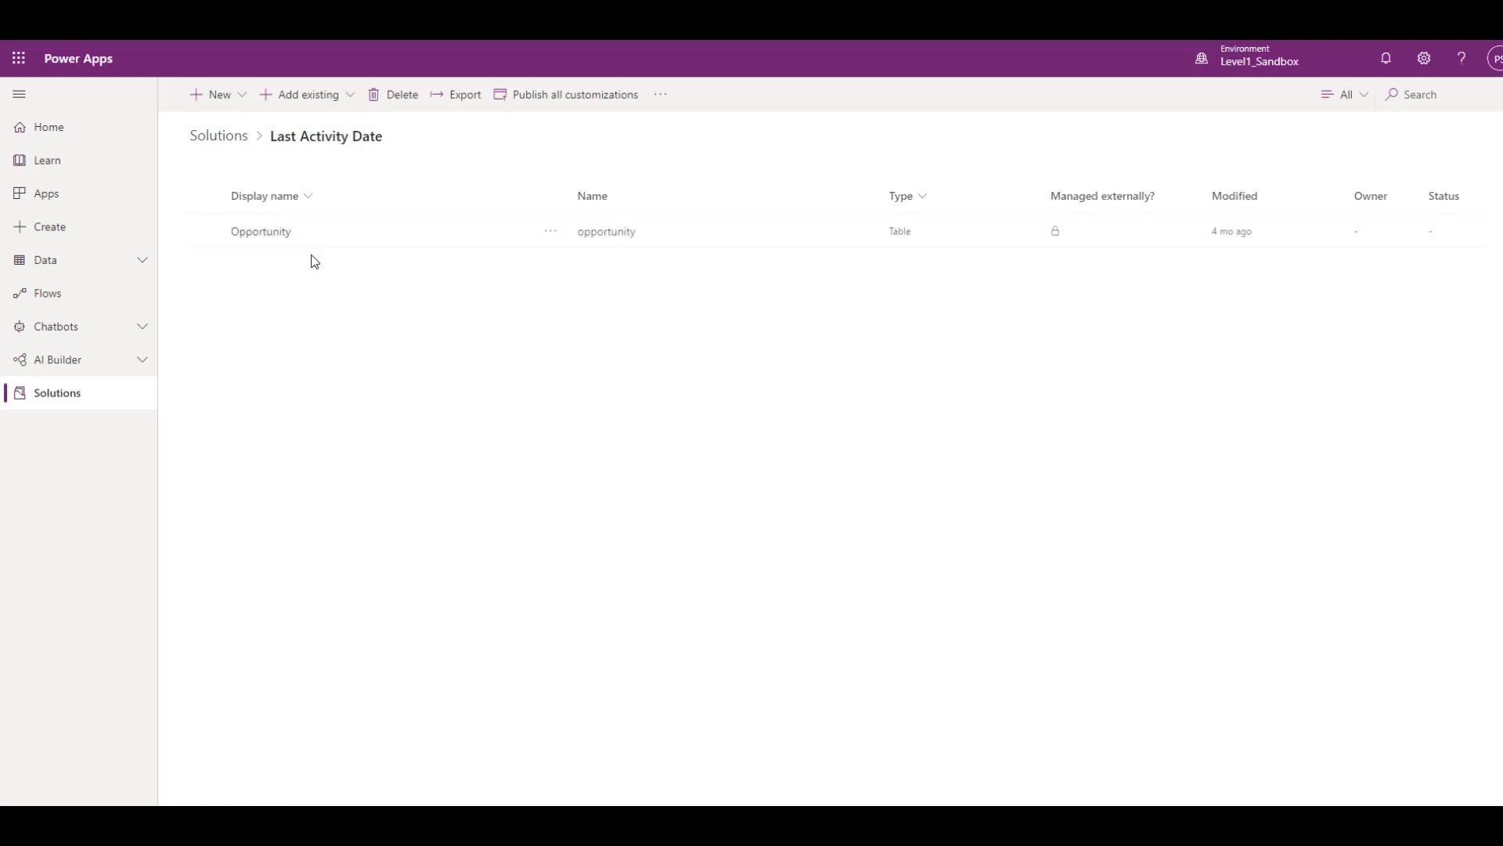
left_click(349, 107)
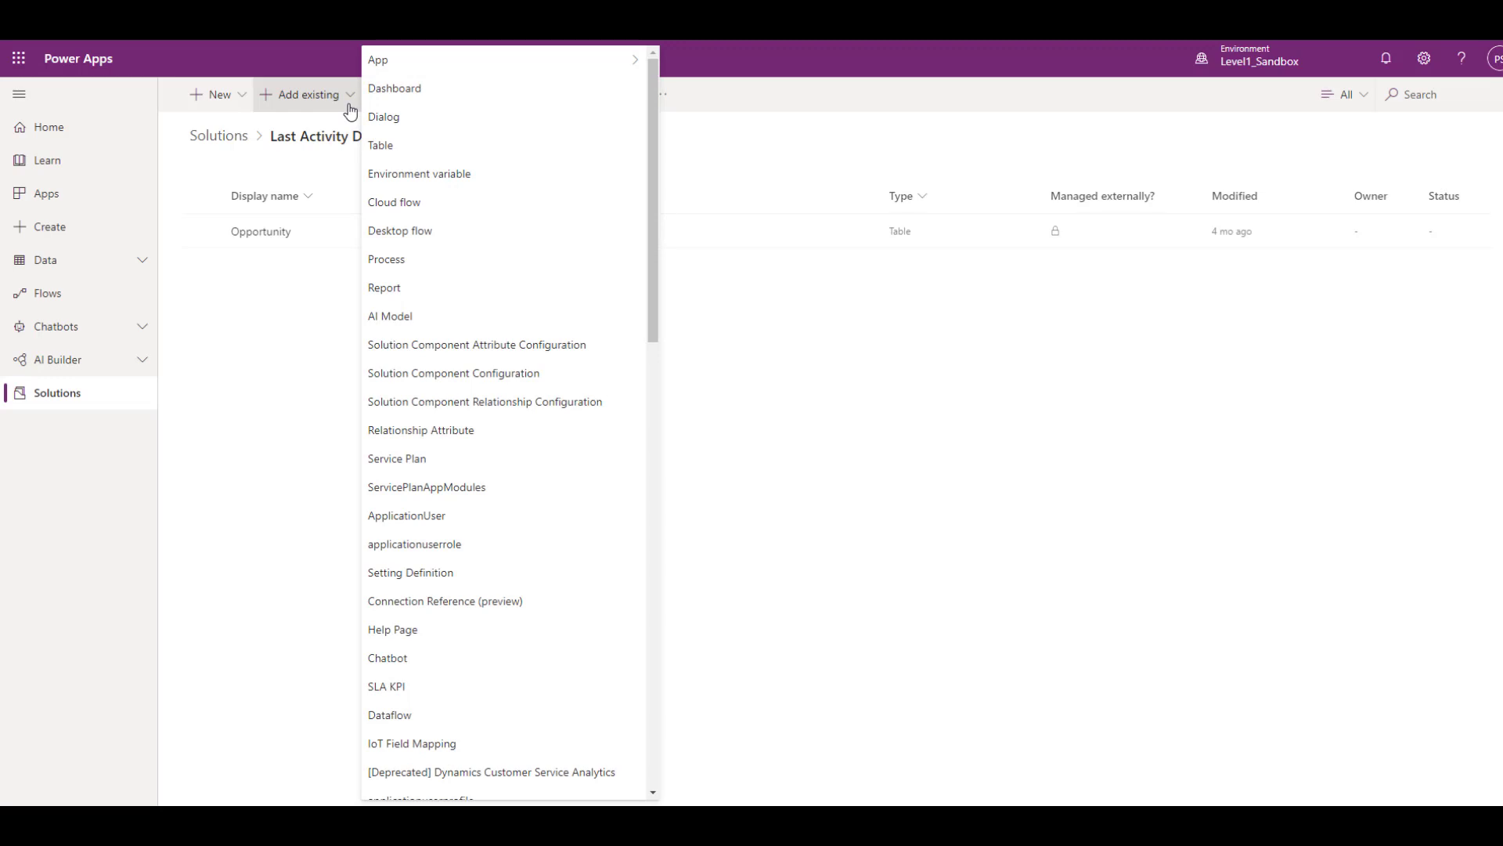
left_click(413, 146)
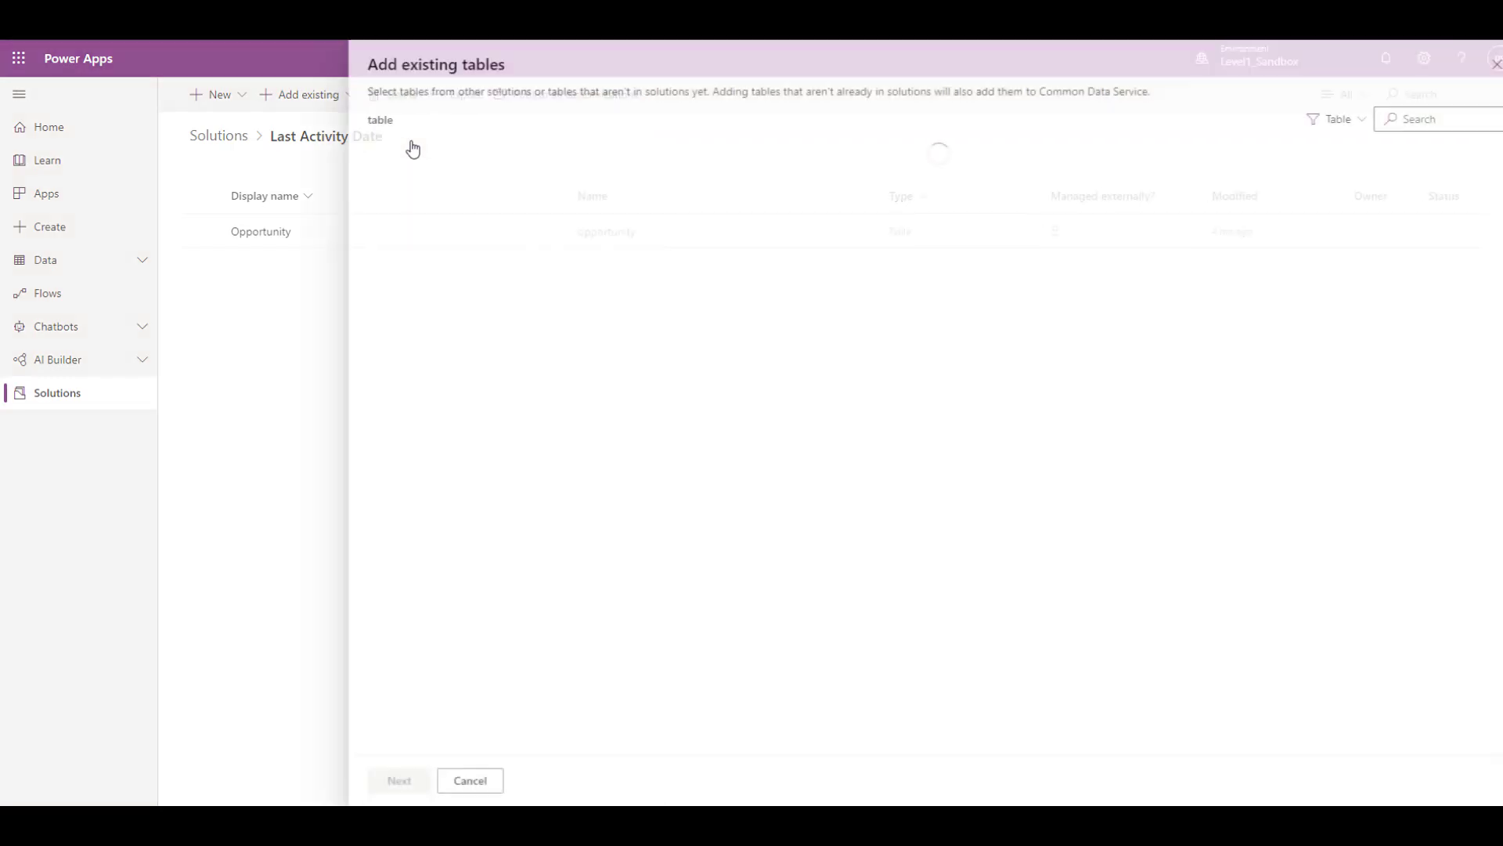
left_click(1370, 124)
type("oppor")
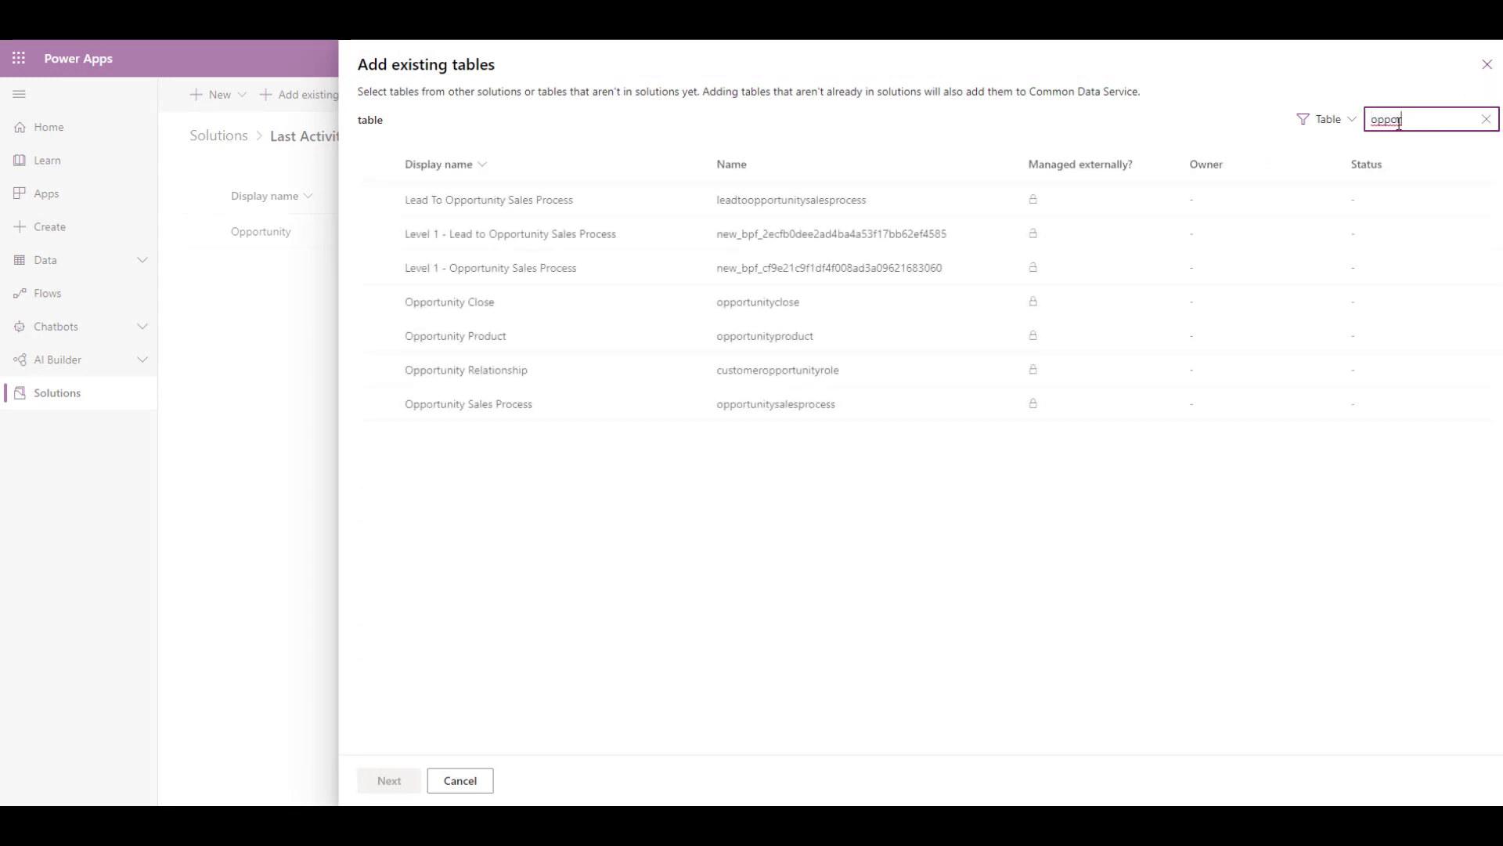
left_click(1480, 70)
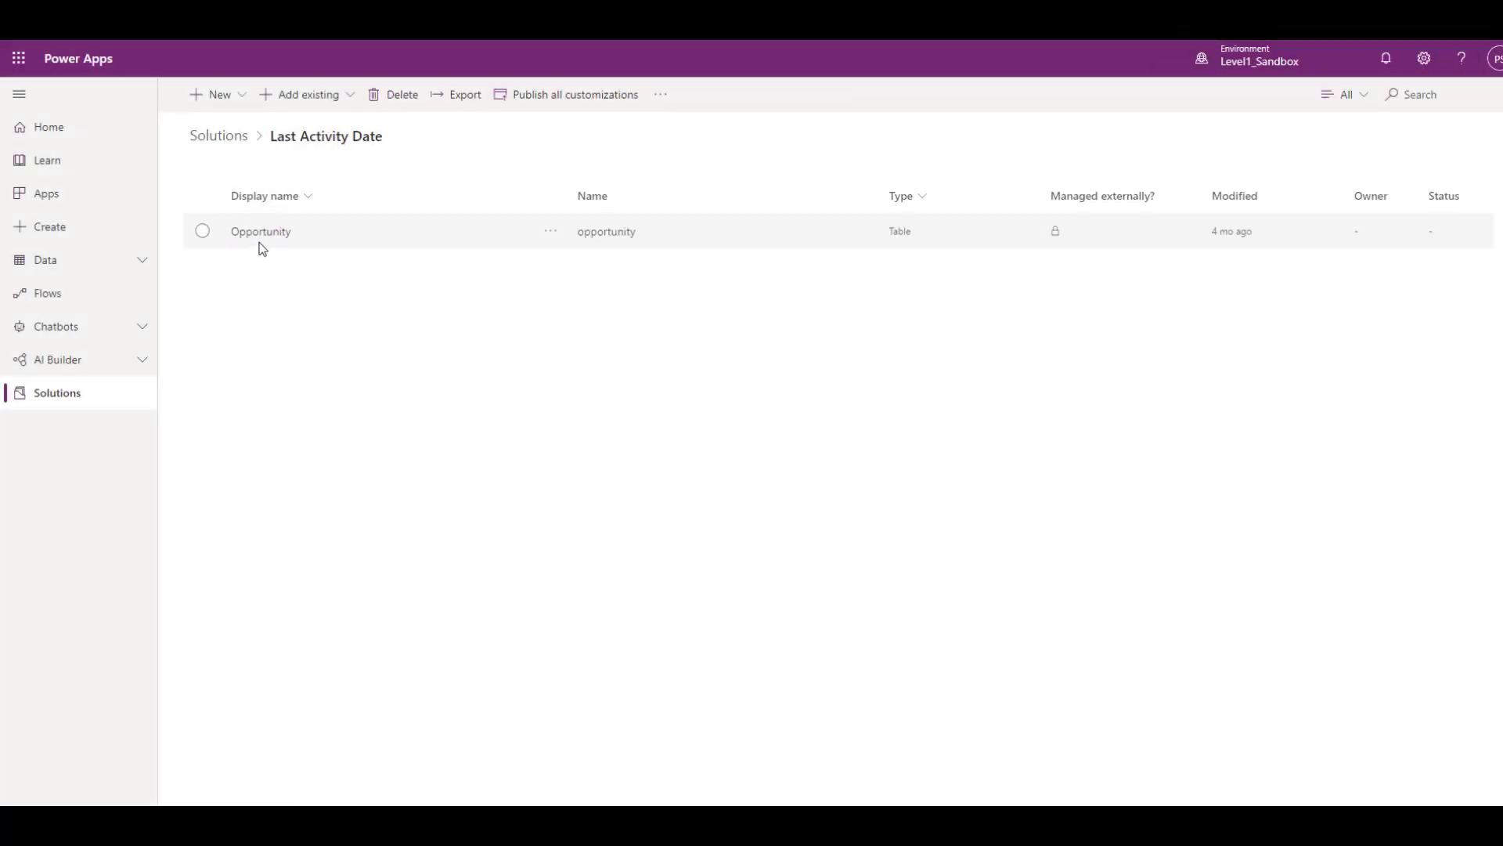
left_click(268, 237)
In the Opportunity table, start a new column named 'Last Activity Date'.
left_click(268, 235)
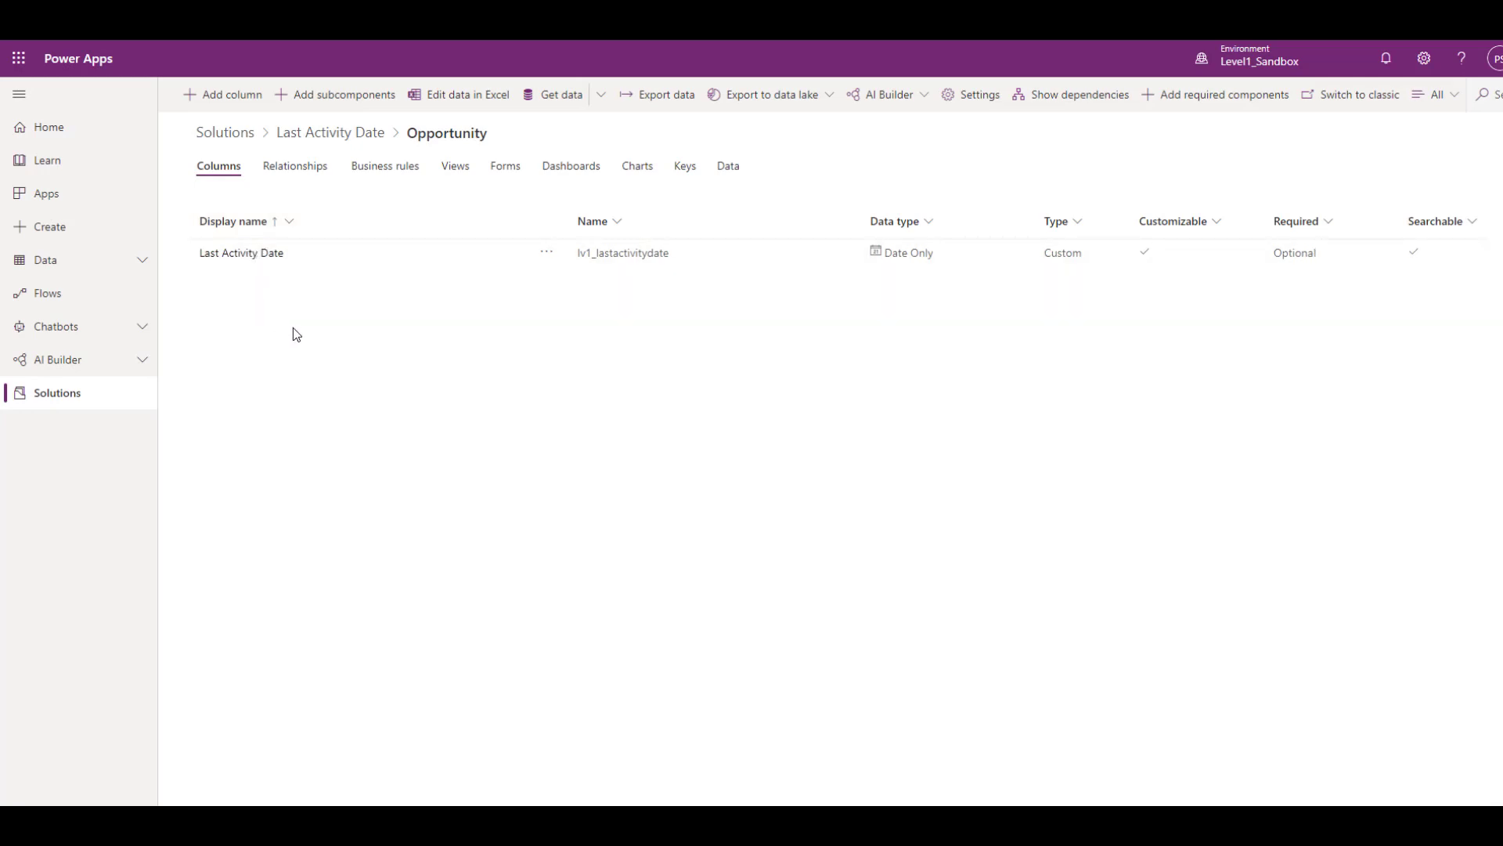
left_click(247, 109)
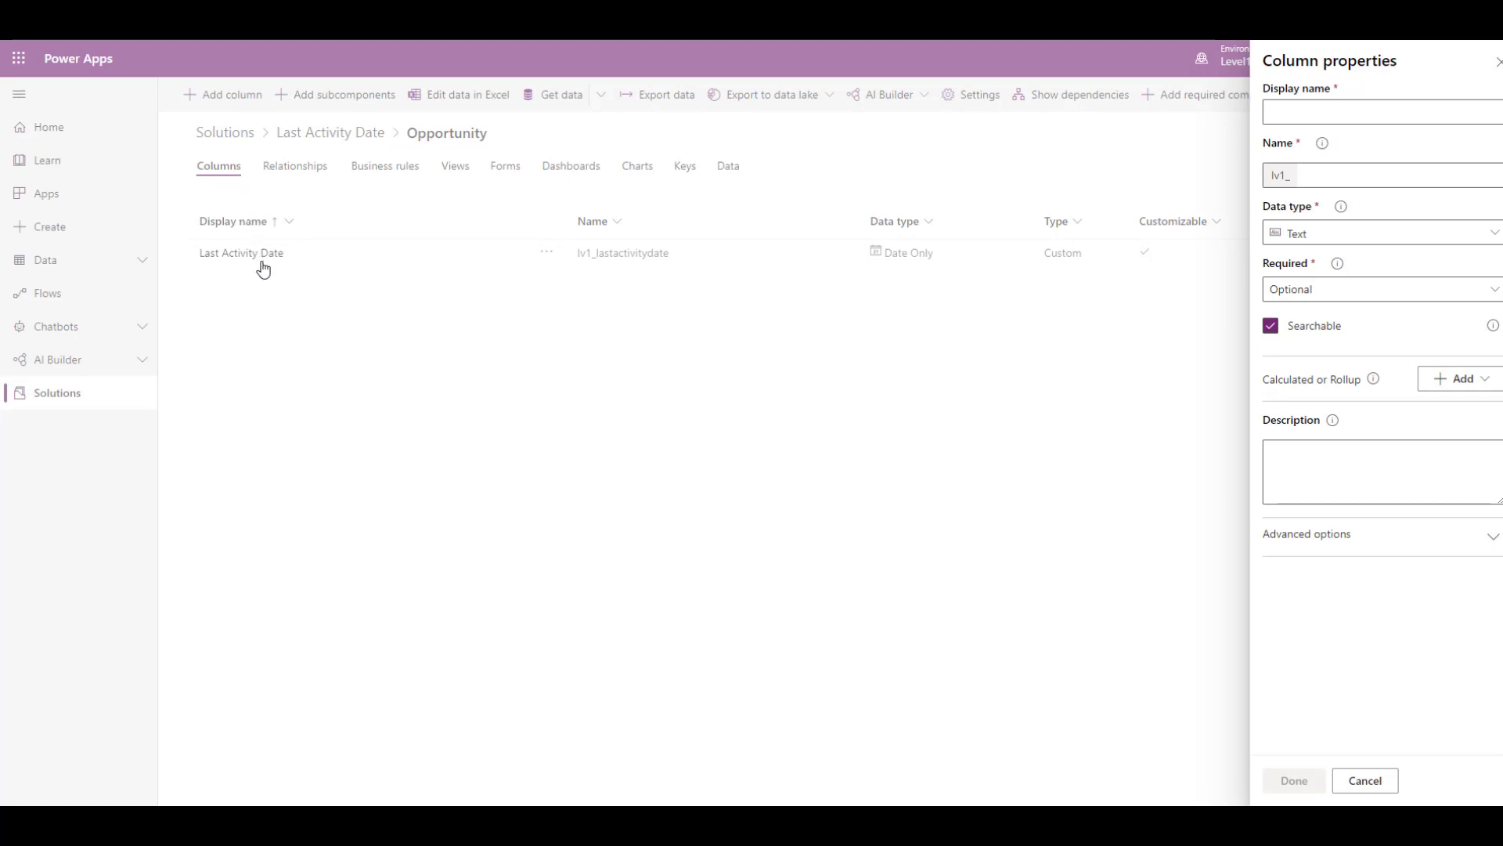
left_click(1322, 113)
type("Last Activity Date")
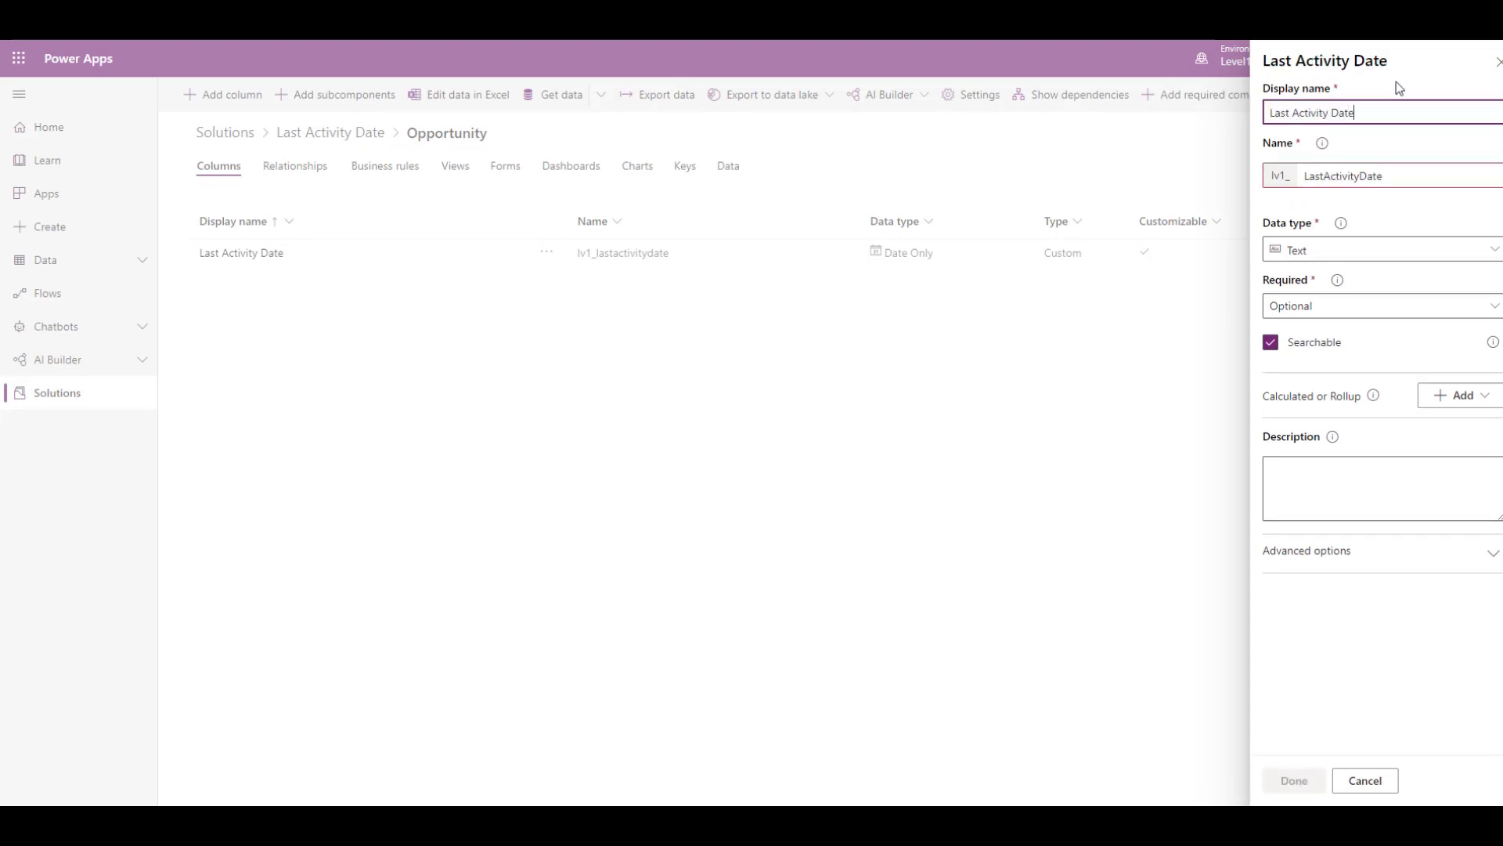
left_click(1426, 184)
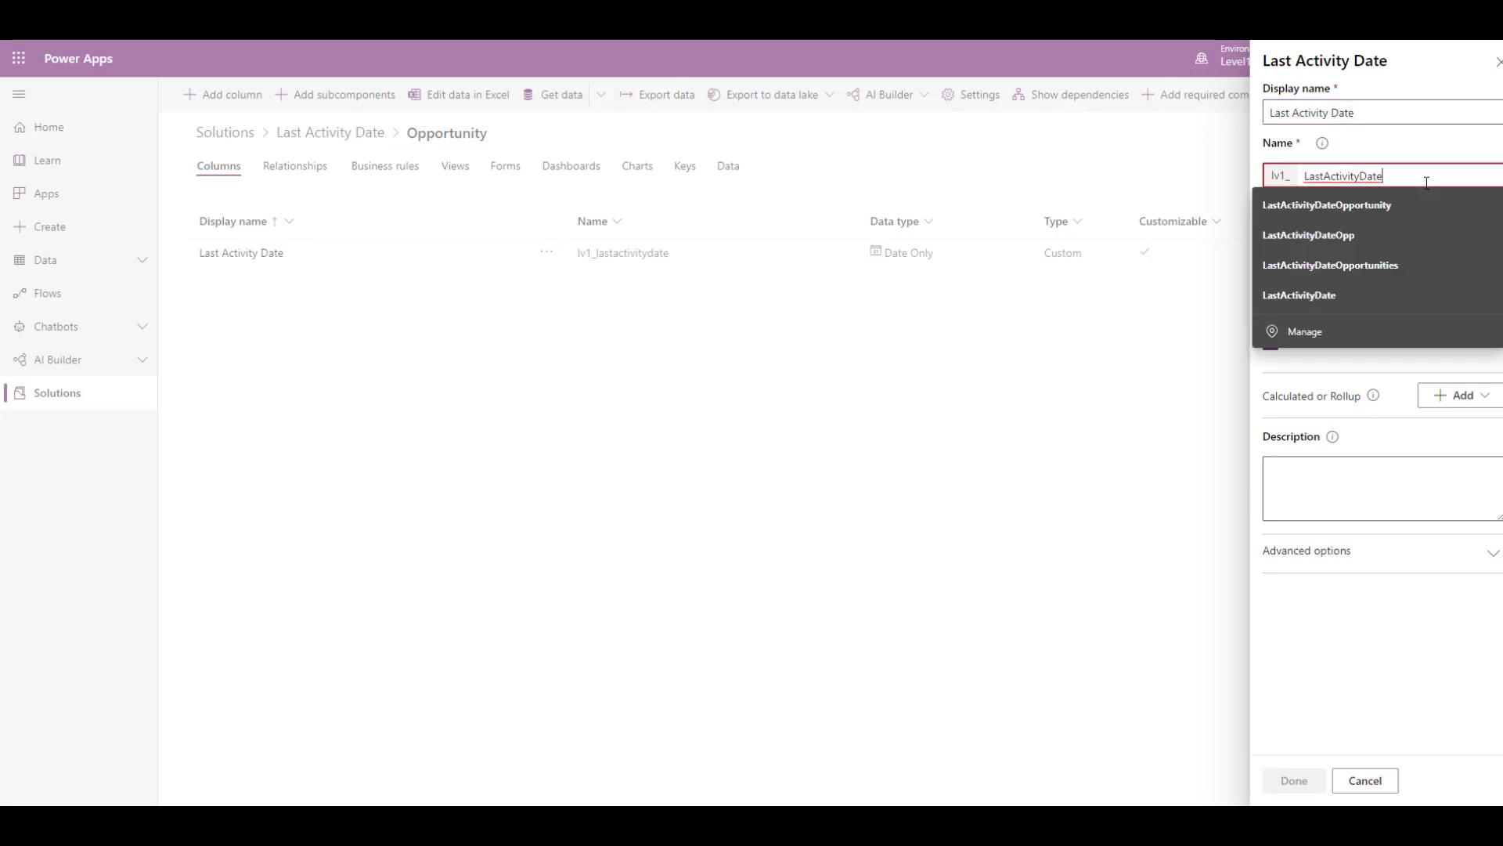
left_click(1463, 165)
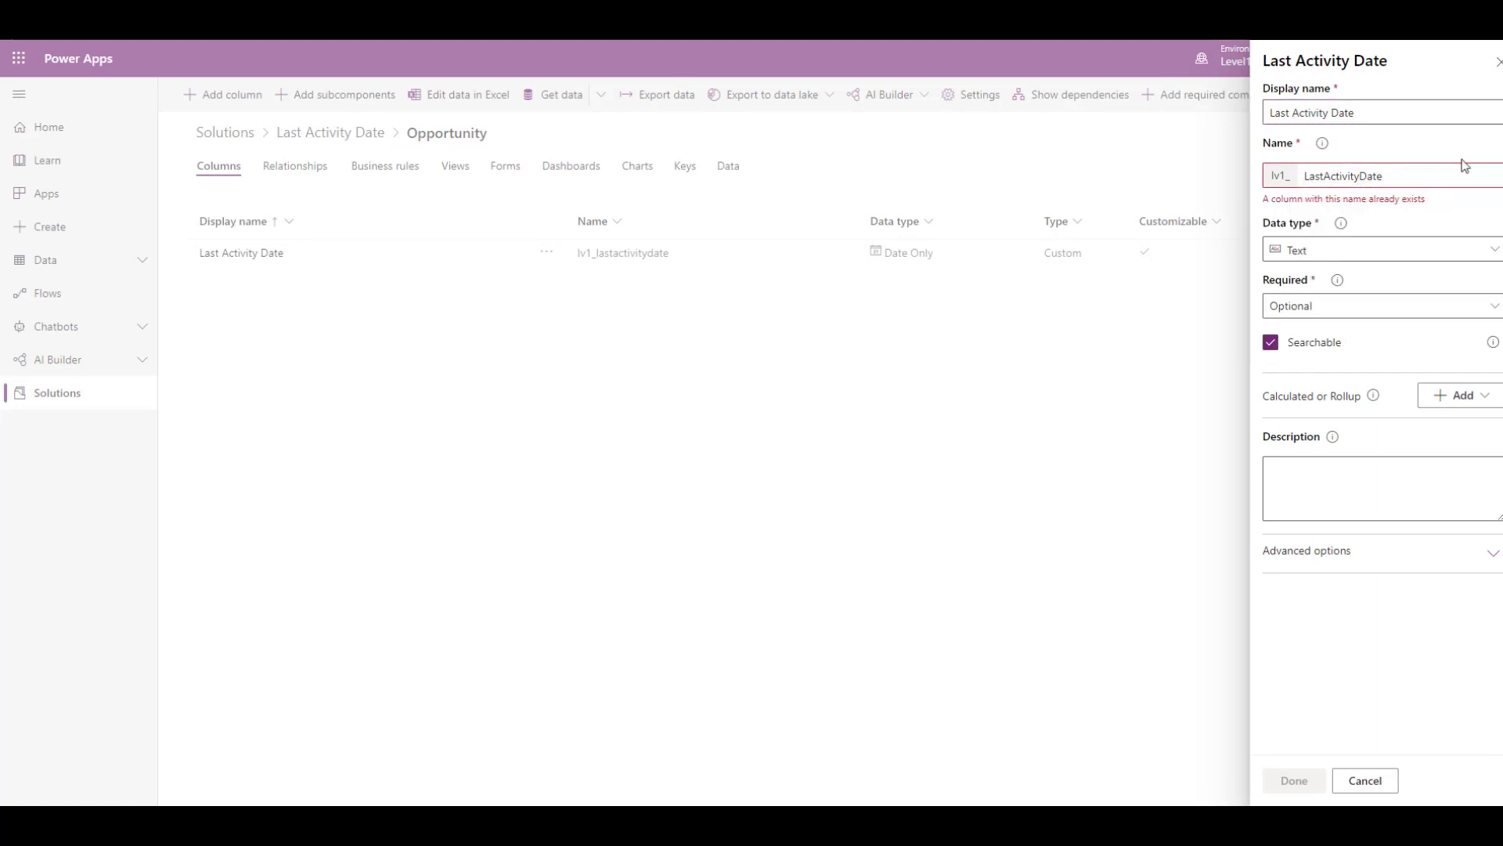
Make the draft column Date Only and Optional, view rollup options, then cancel it.
left_click(1456, 249)
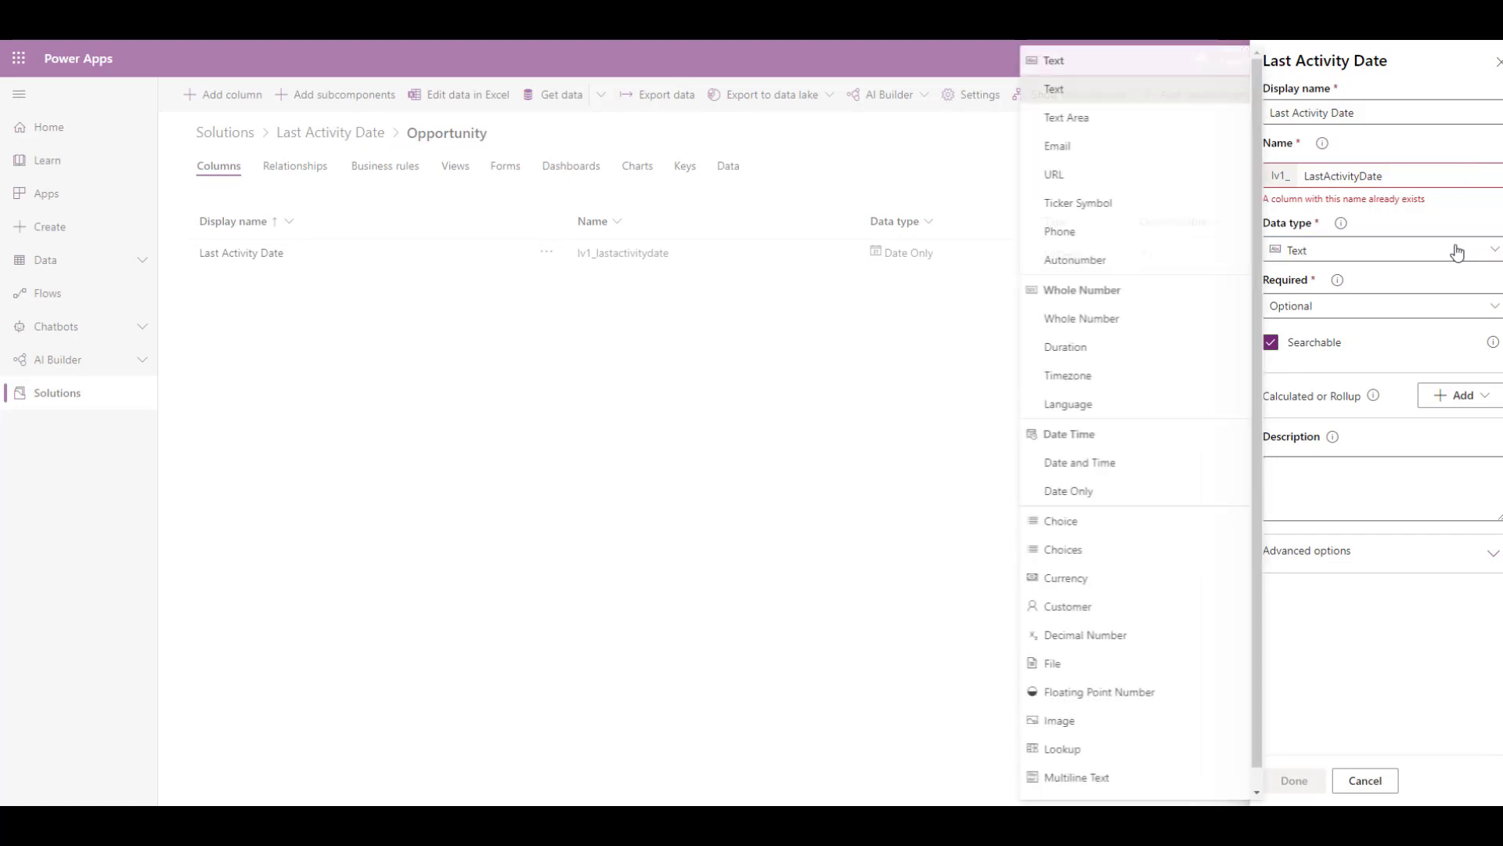
left_click(1164, 501)
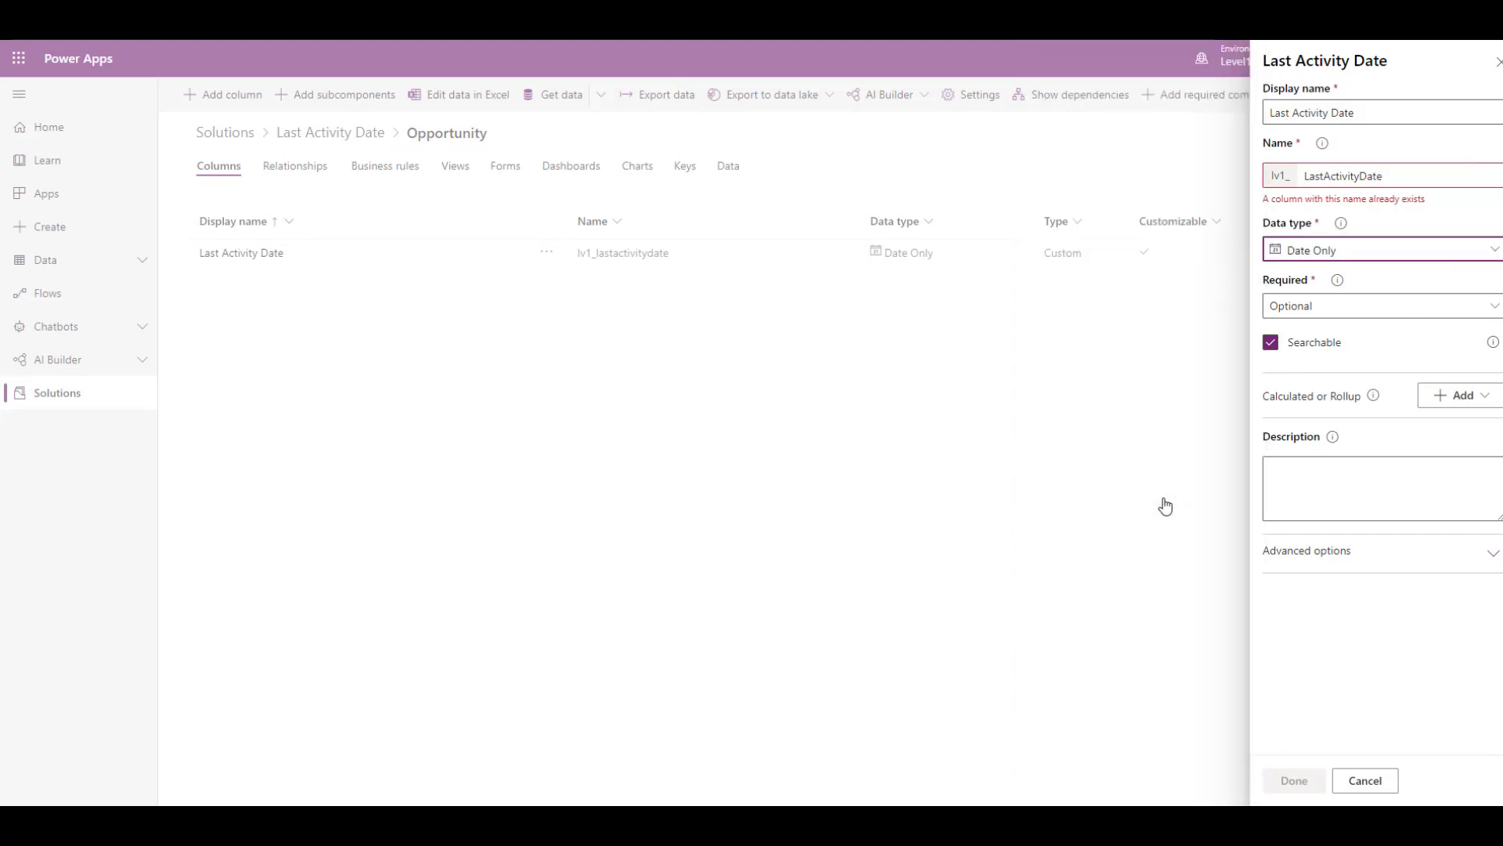
left_click(1338, 316)
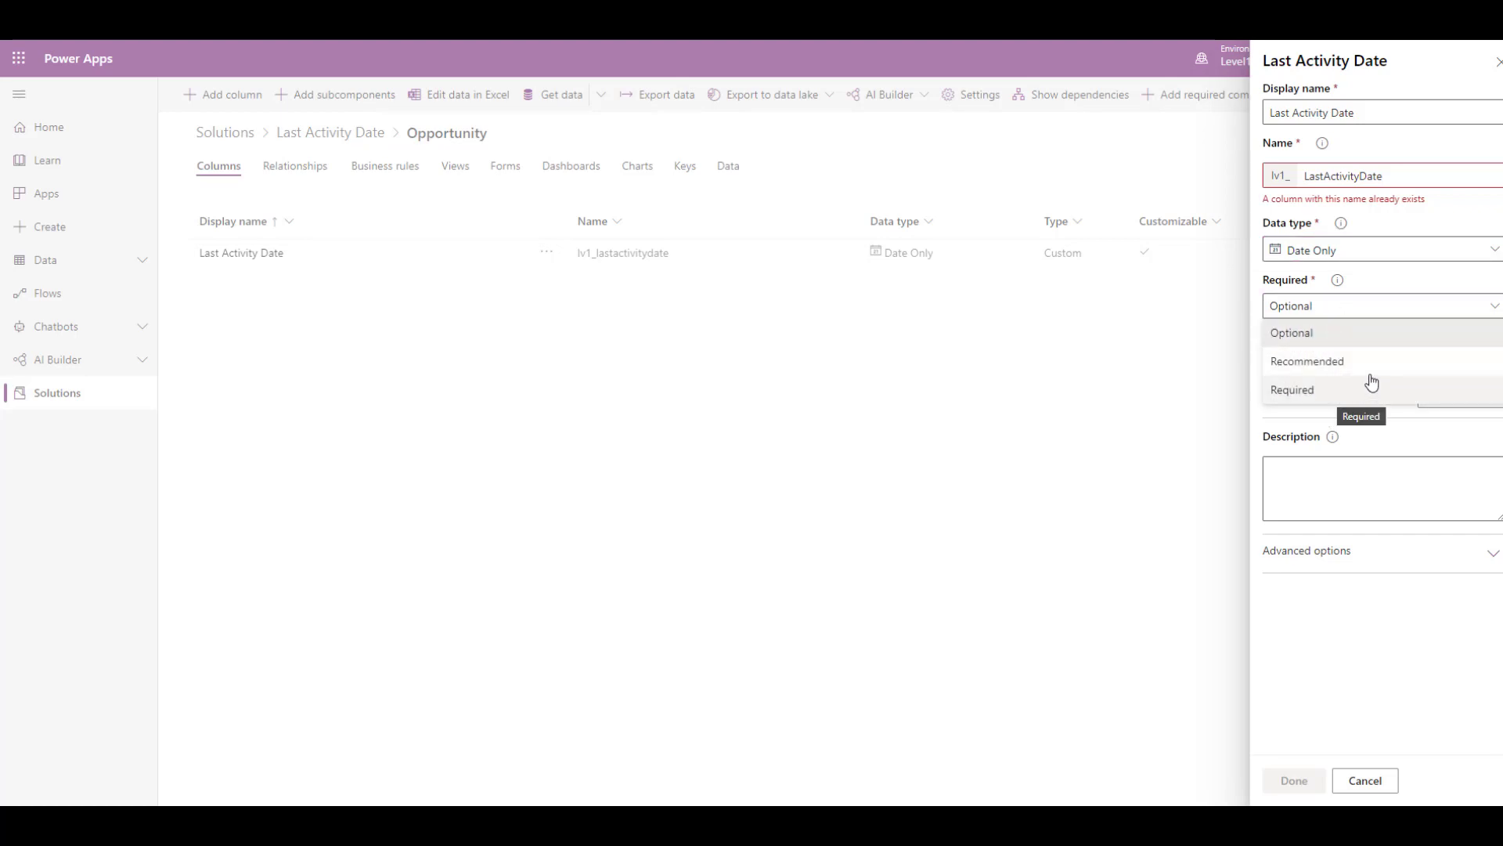
left_click(1361, 335)
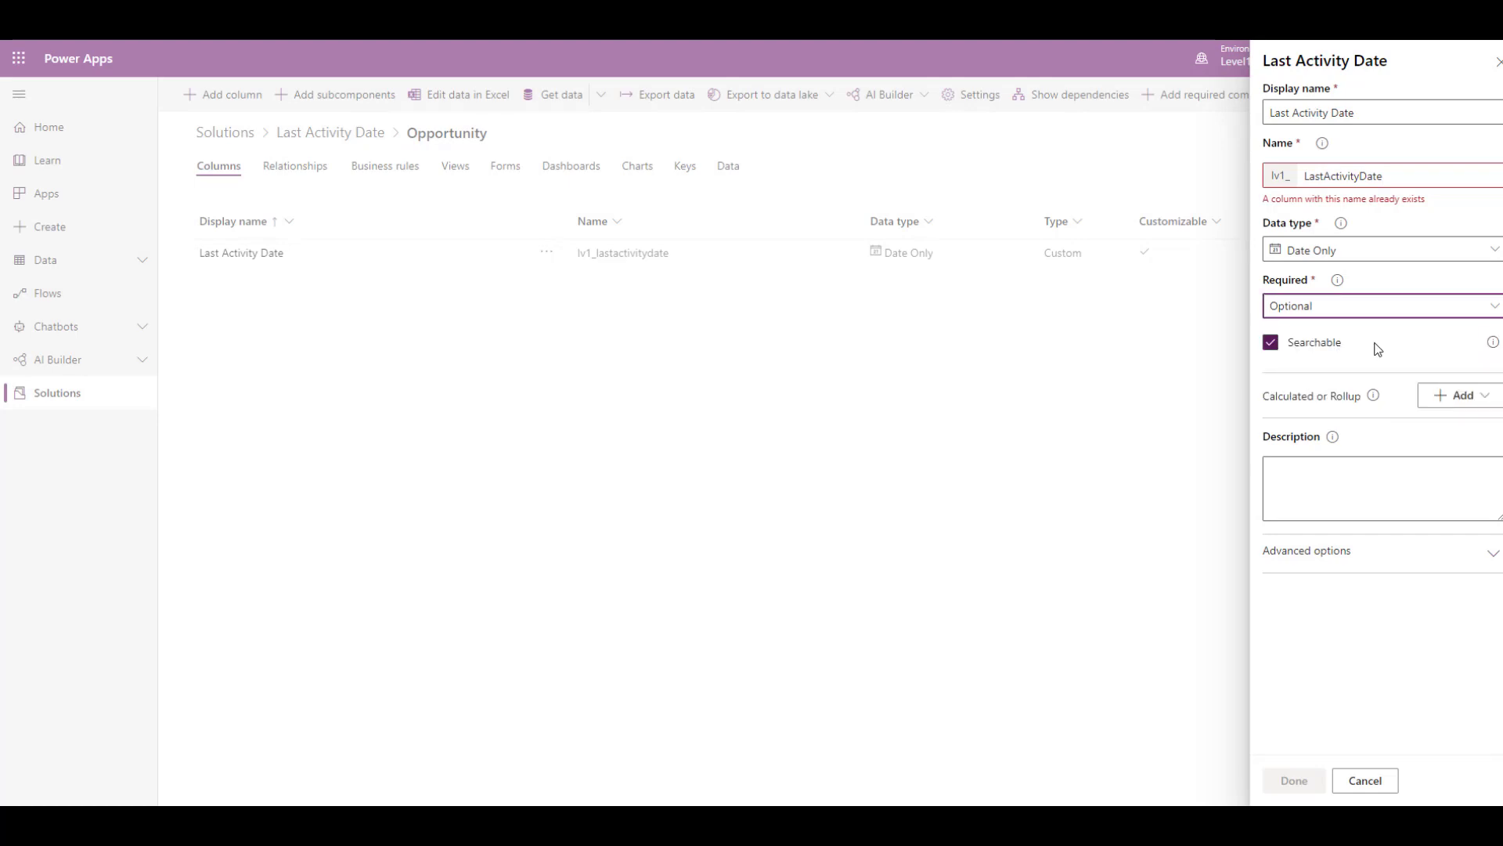
left_click(1448, 400)
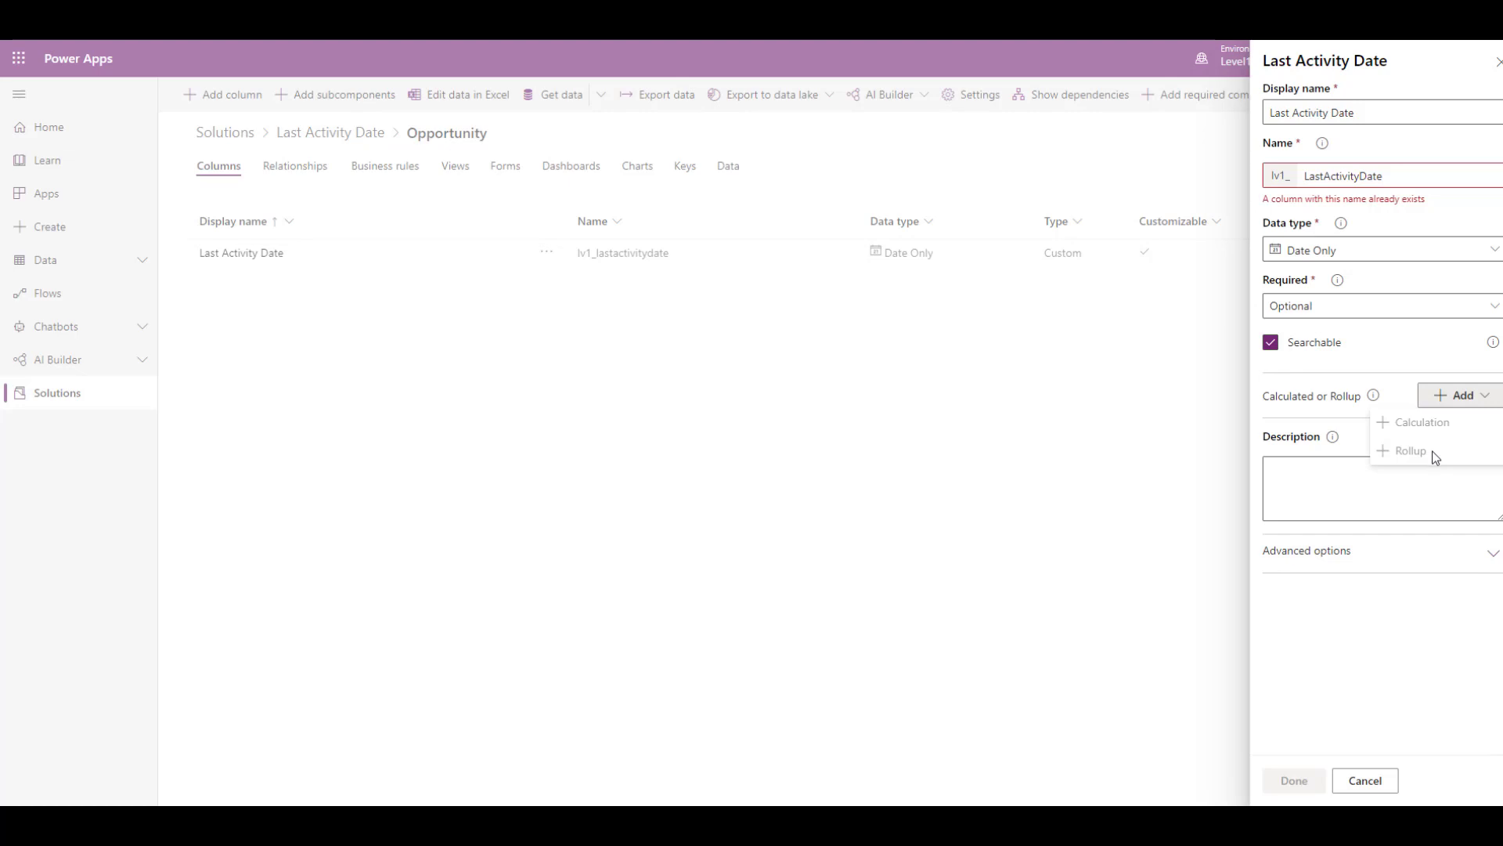
left_click(1390, 779)
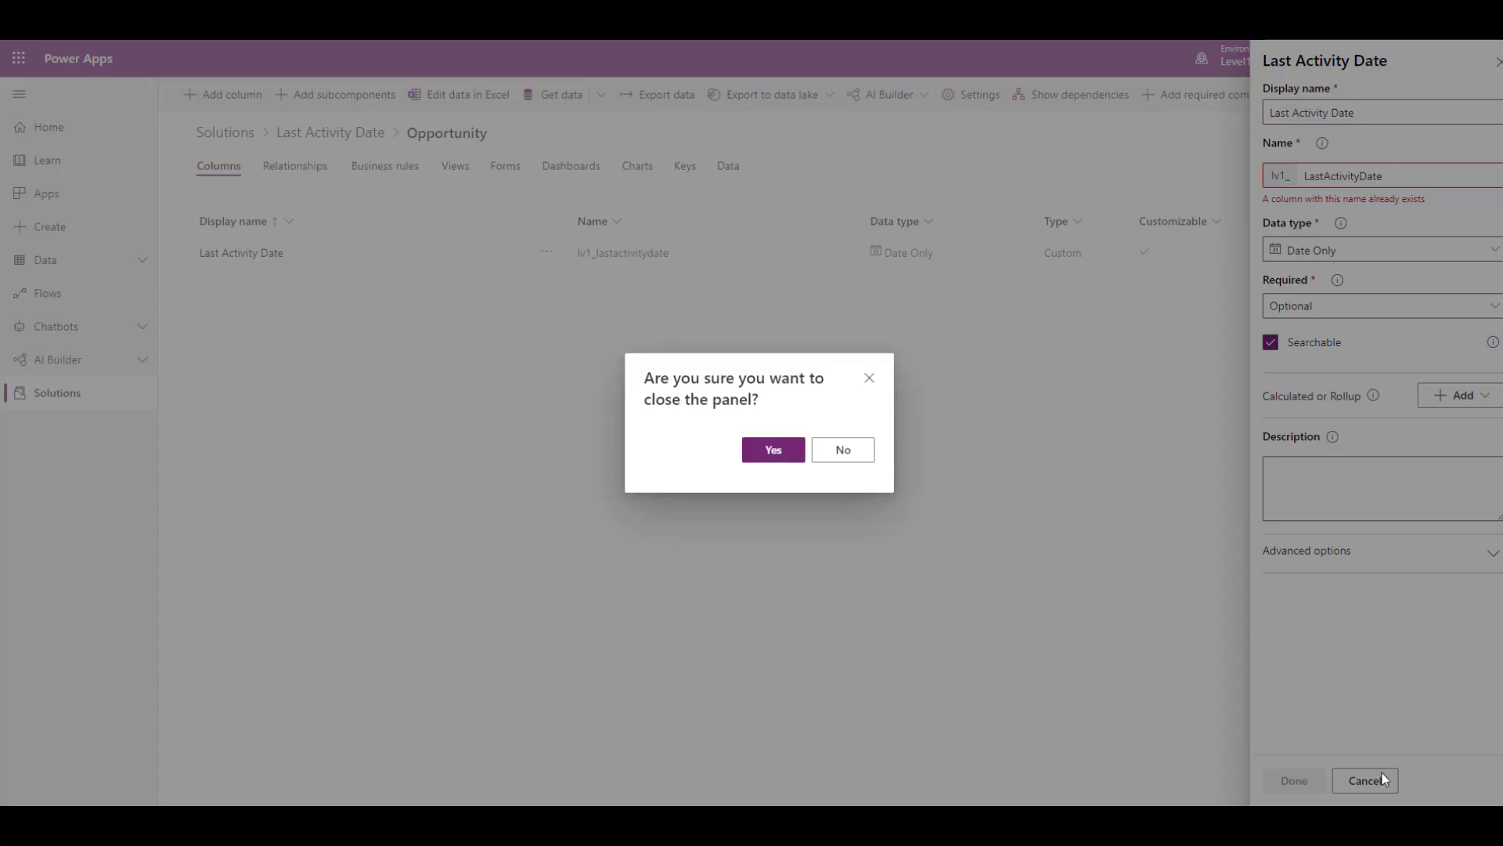
Discard the draft and open the existing Last Activity Date column's rollup definition.
left_click(792, 450)
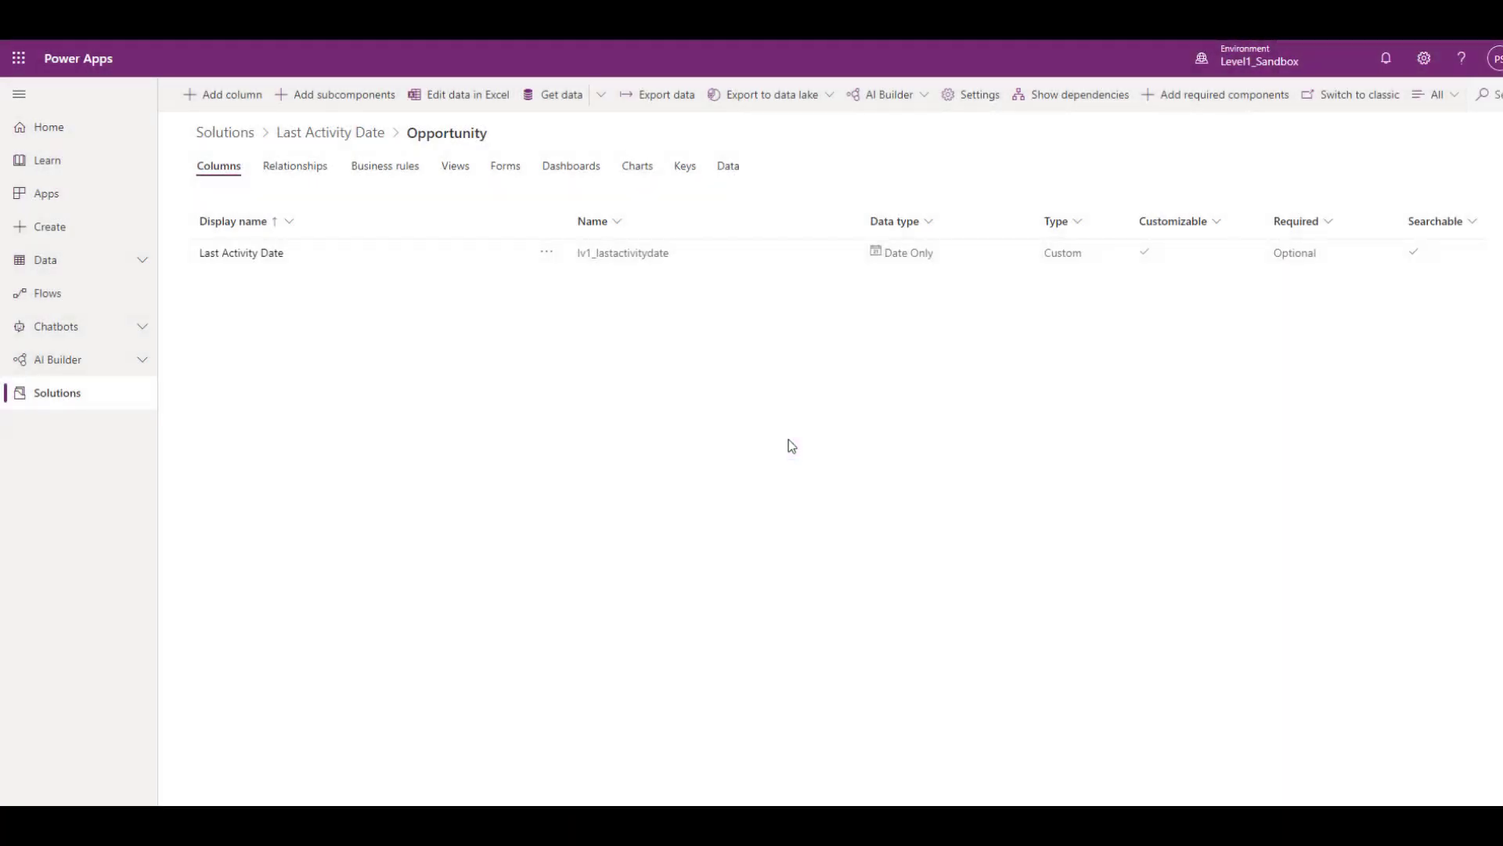
left_click(280, 256)
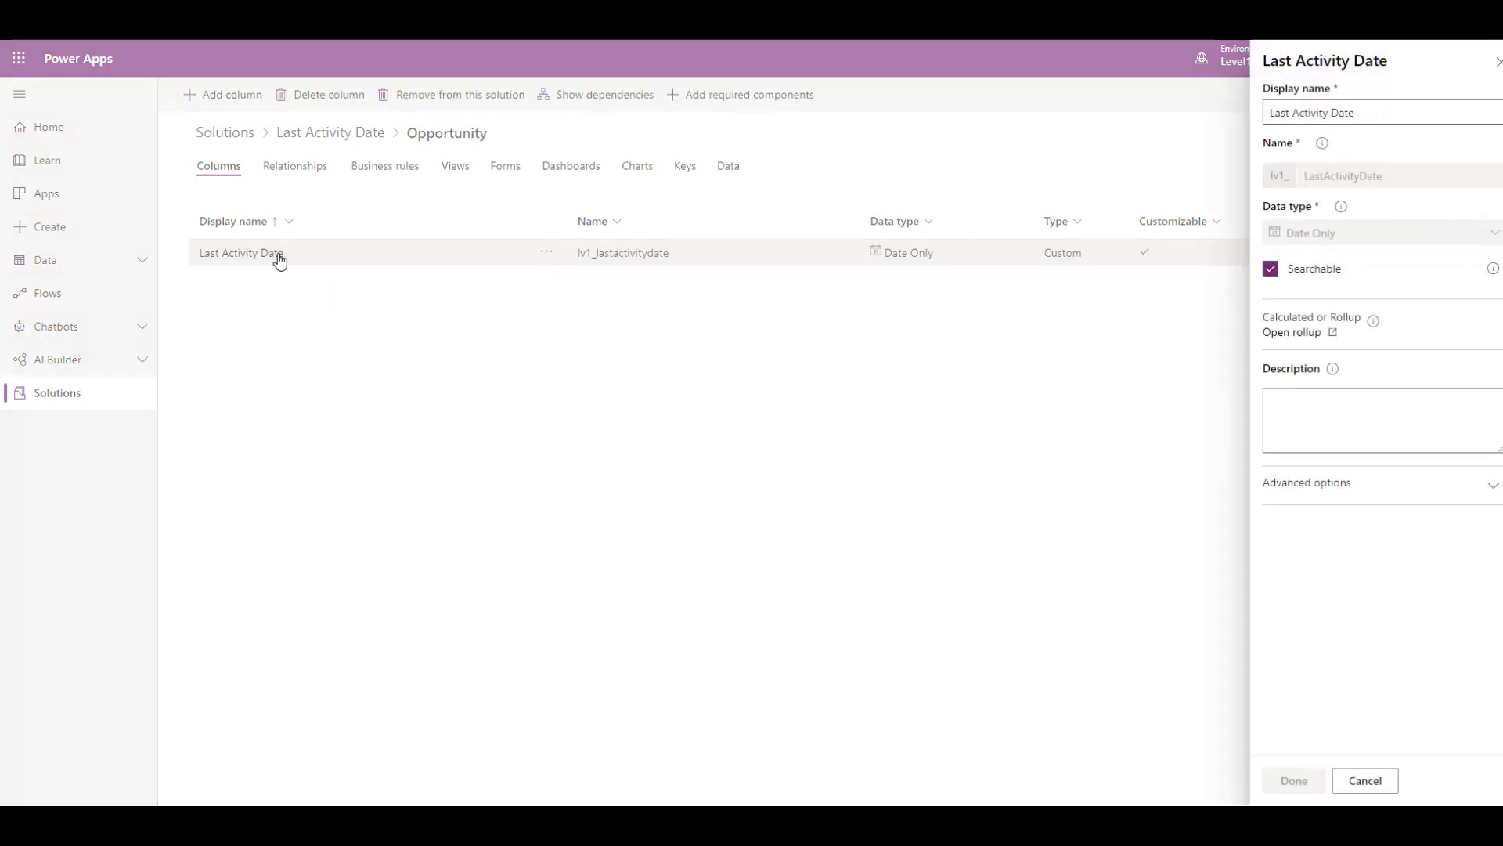
left_click(1292, 333)
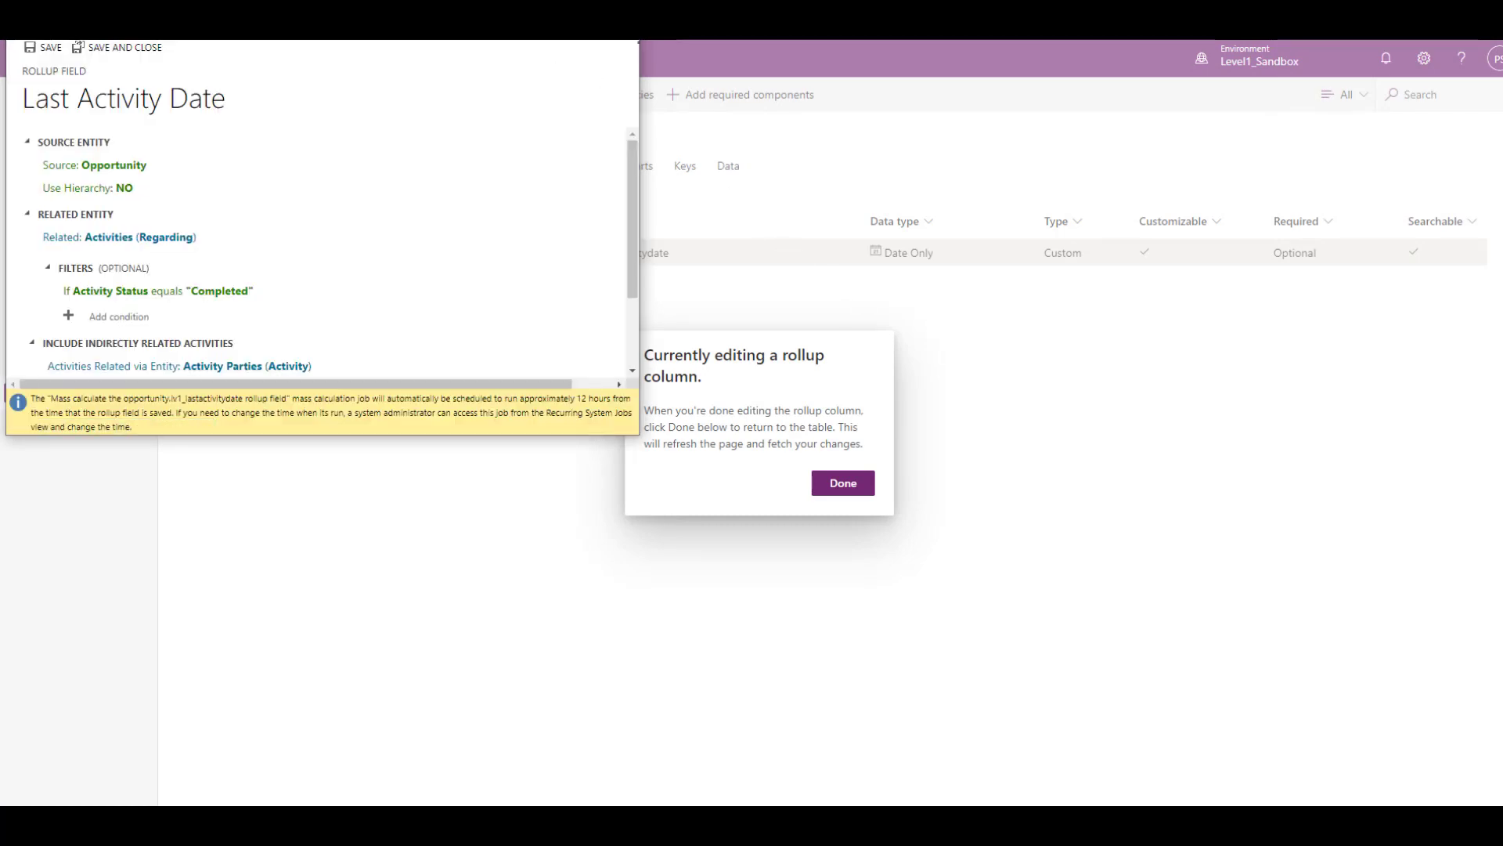
Widen the rollup editor and keep Activities (Regarding) as the related entity.
key("super+Up")
key("super+Down")
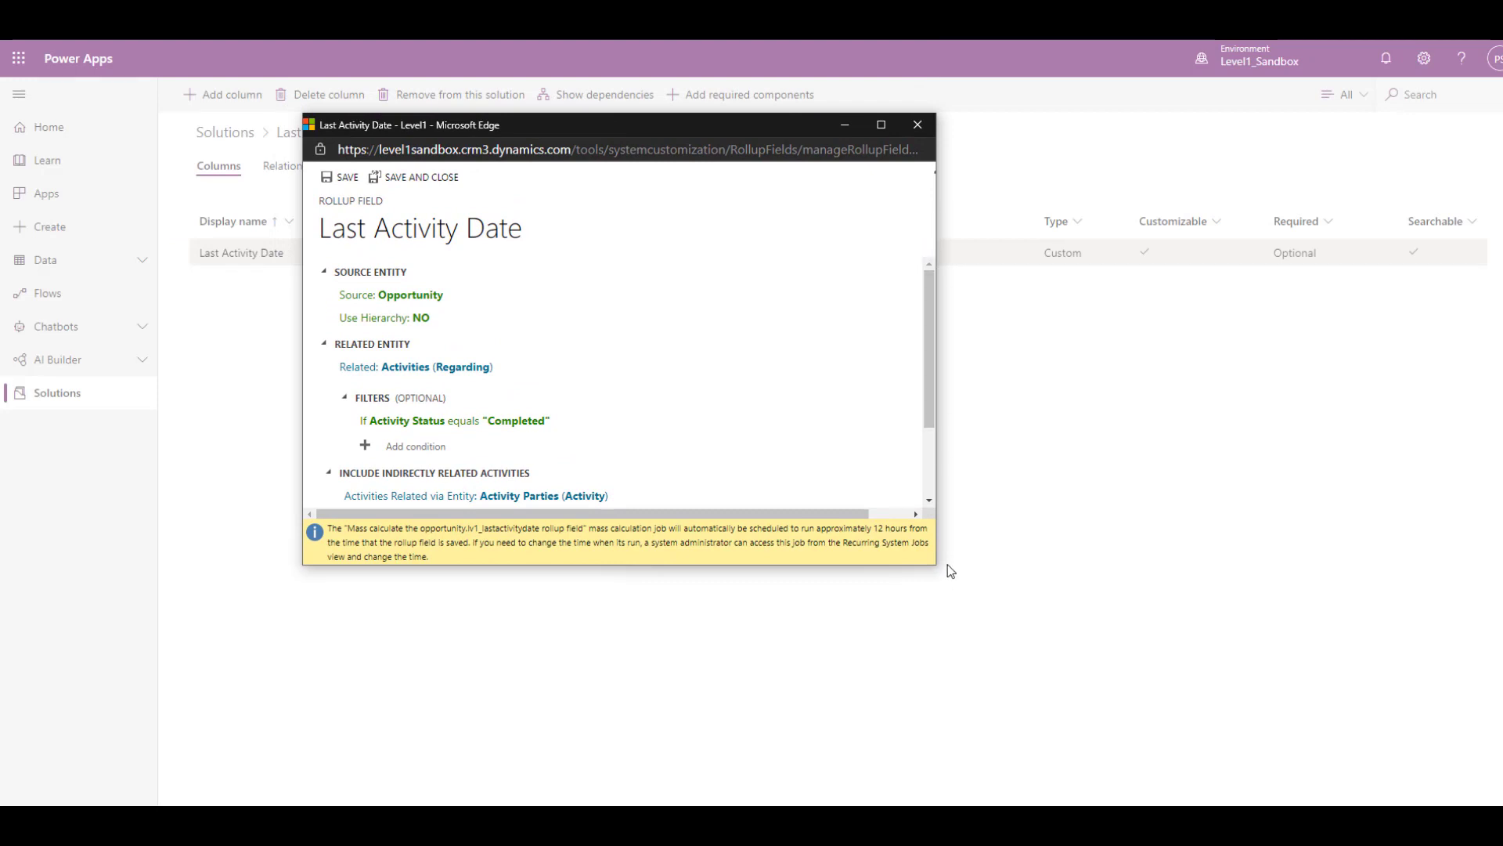
left_click_drag(949, 568, 1280, 567)
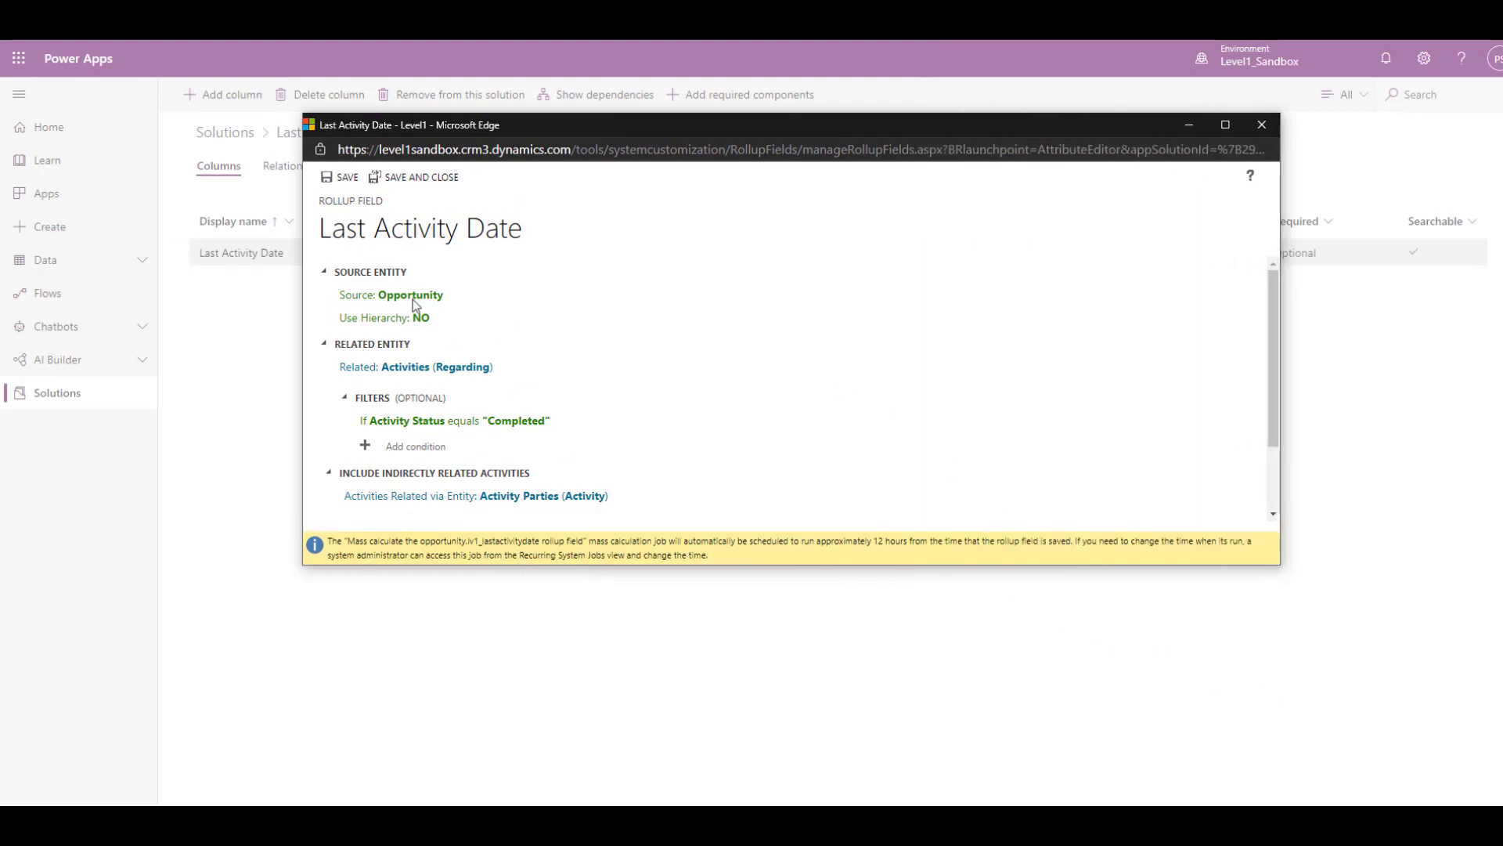
left_click(415, 365)
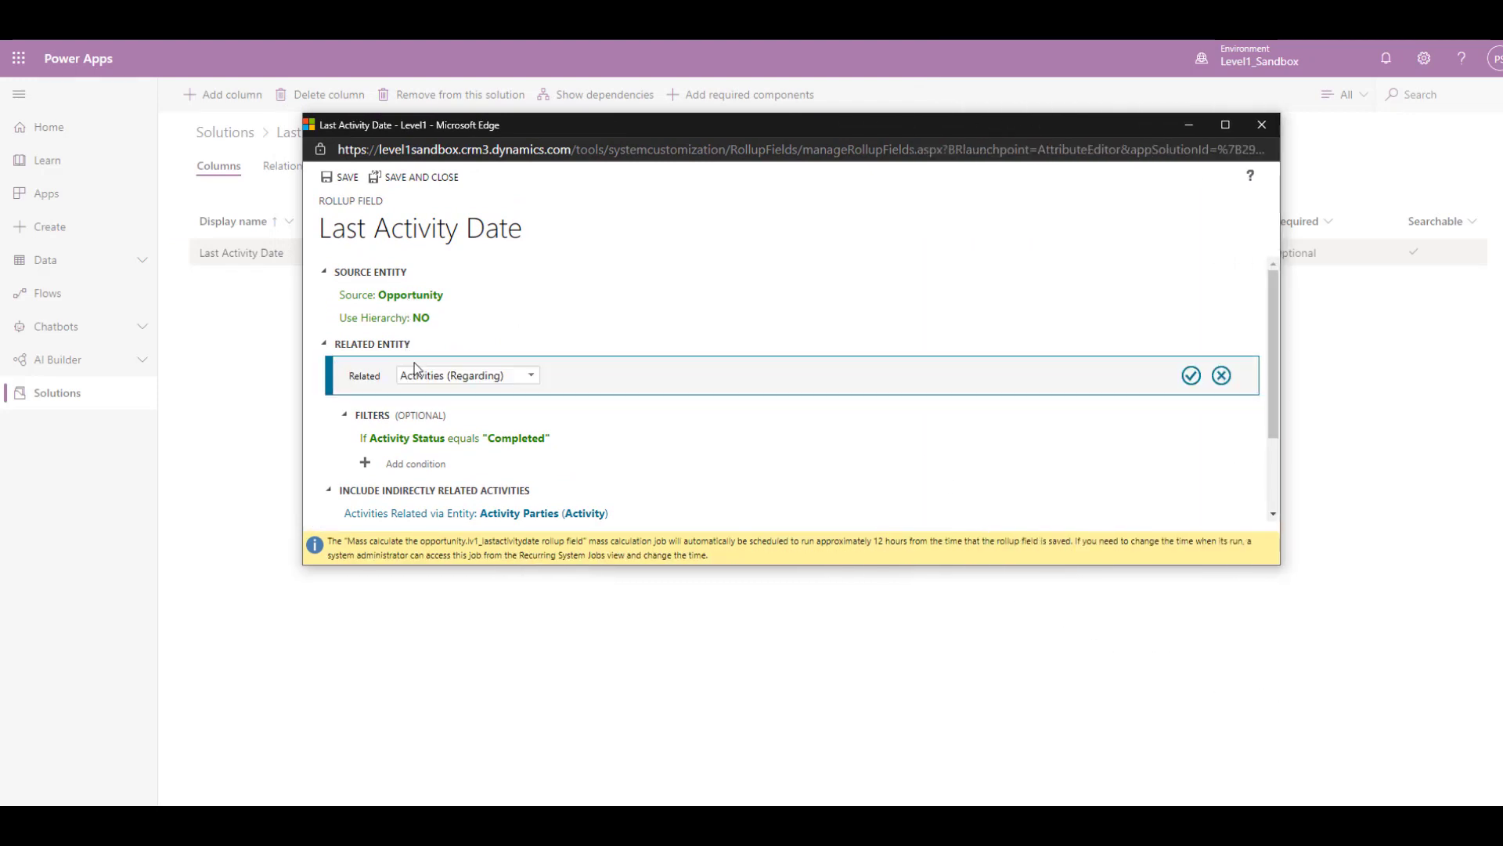
left_click(533, 377)
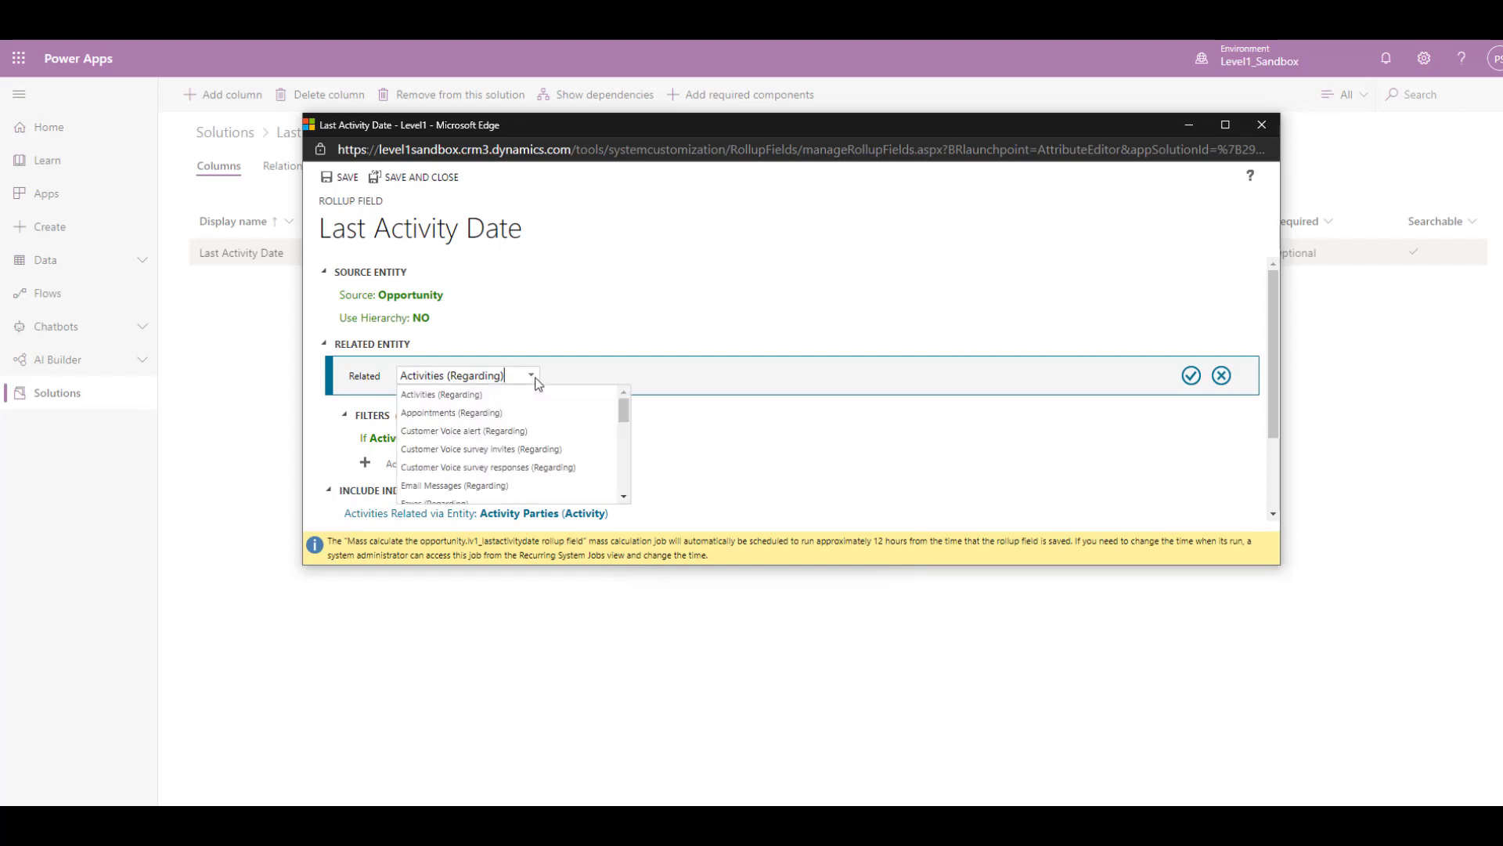
left_click(499, 398)
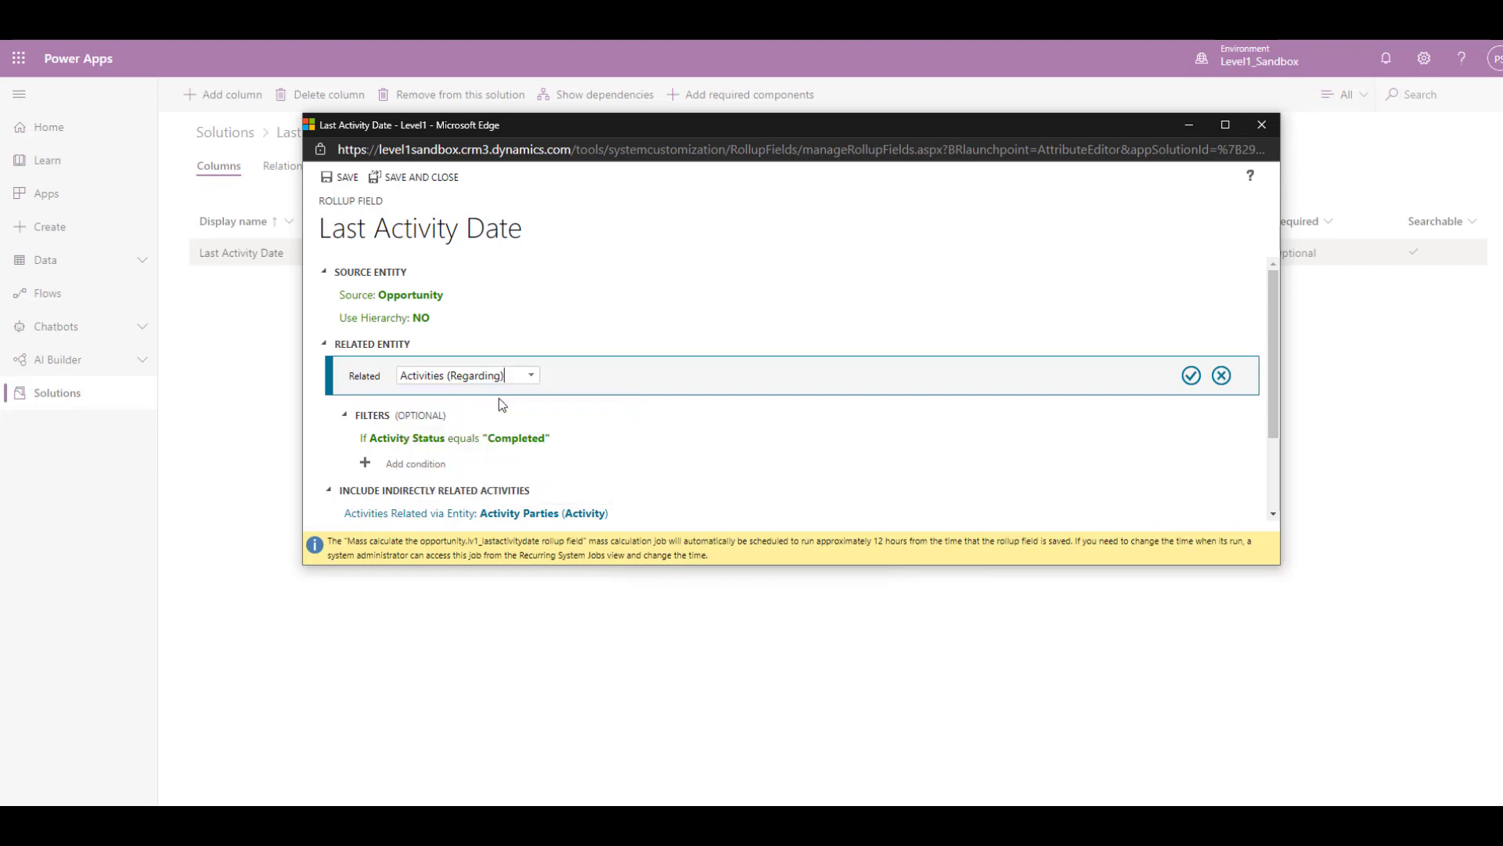
left_click(1191, 375)
Filter the rollup to Activity Status equals Completed and edit the indirect activities setting.
left_click(501, 422)
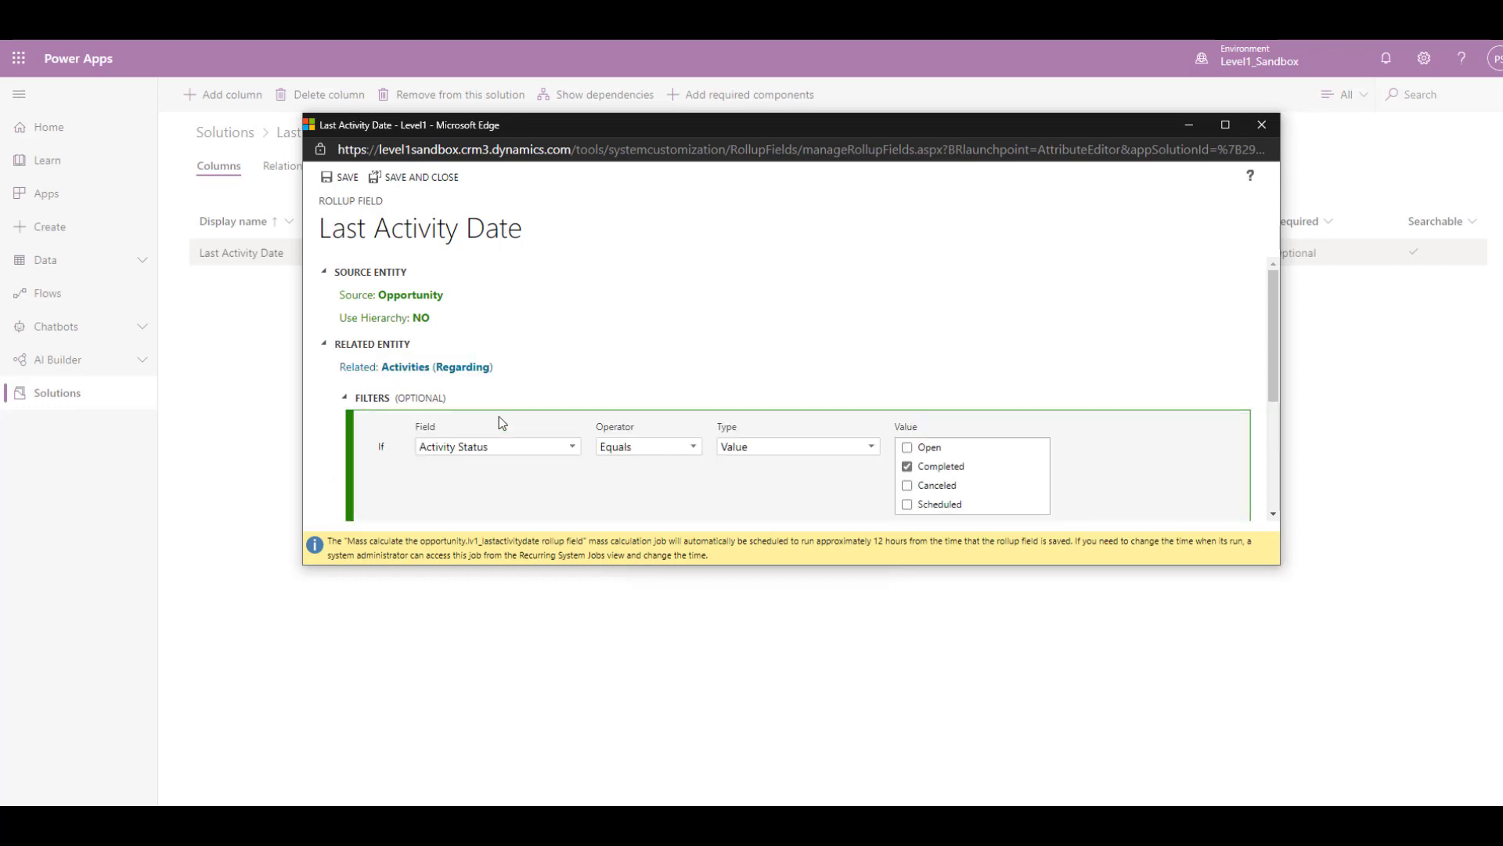
scroll(519, 416, "down", 1)
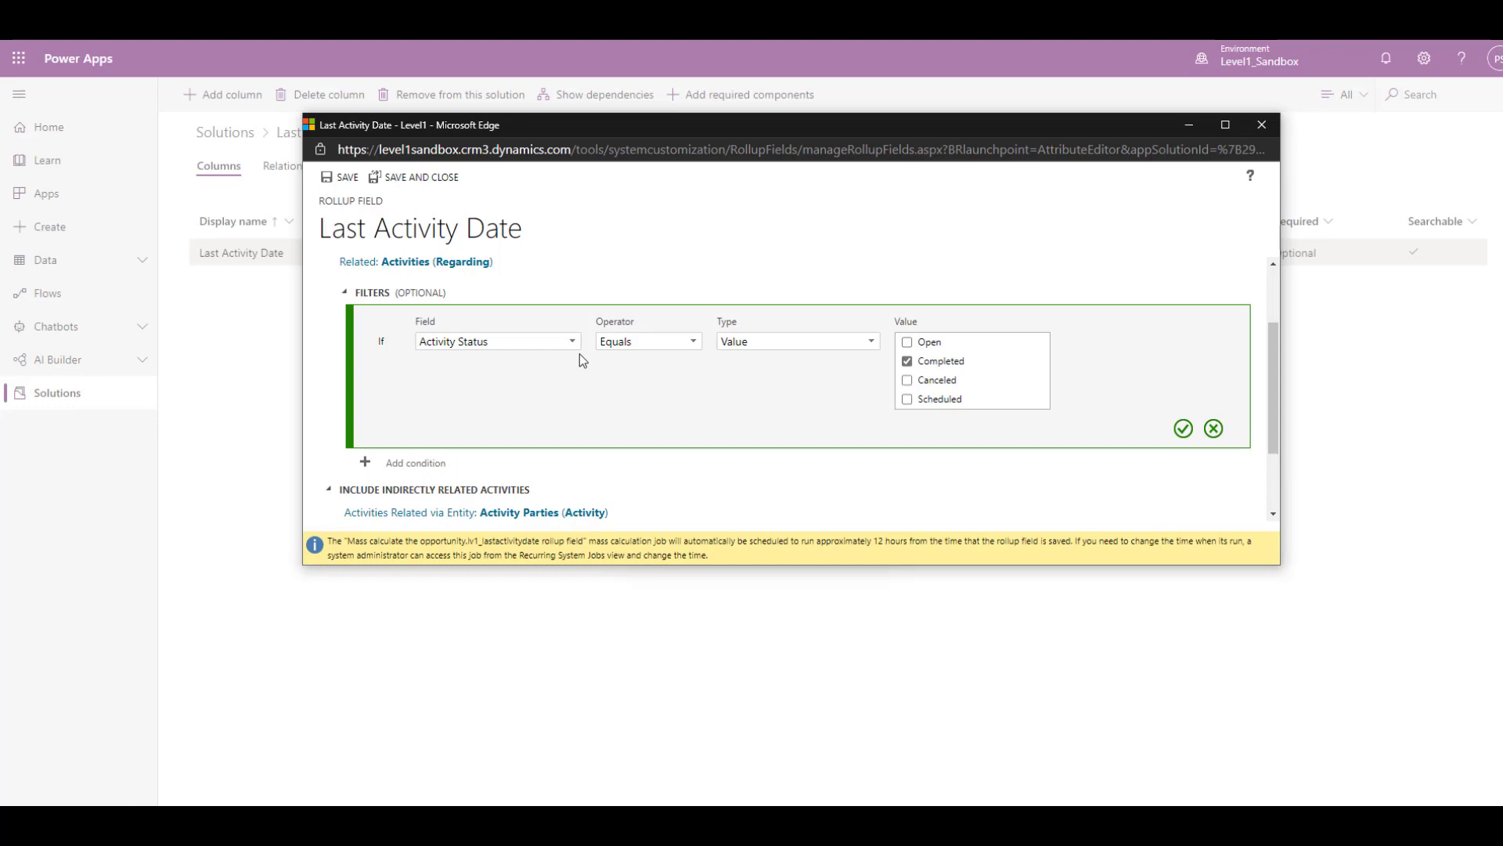
left_click(1183, 429)
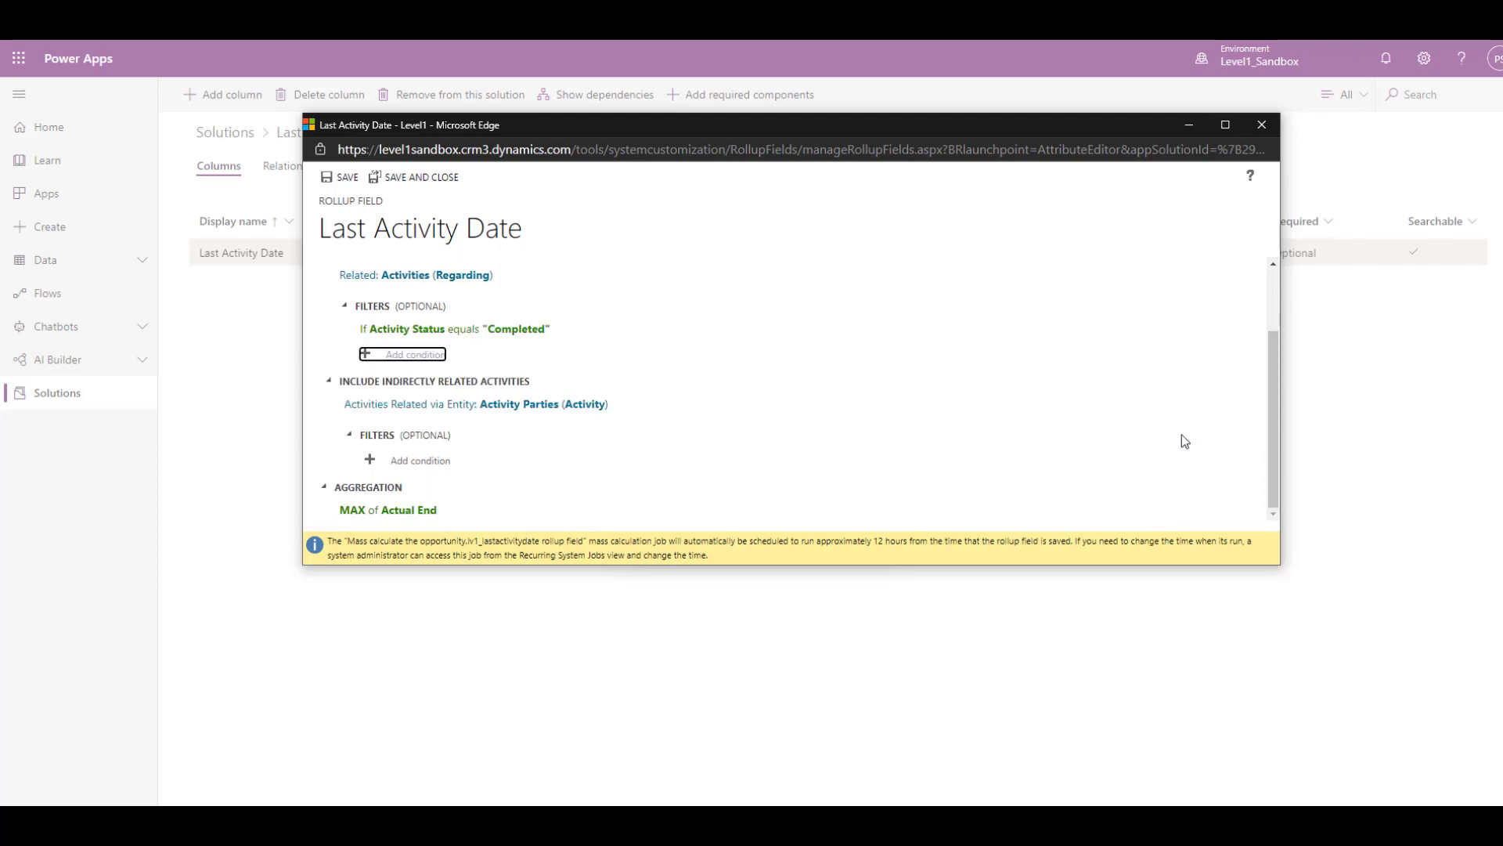
left_click(568, 406)
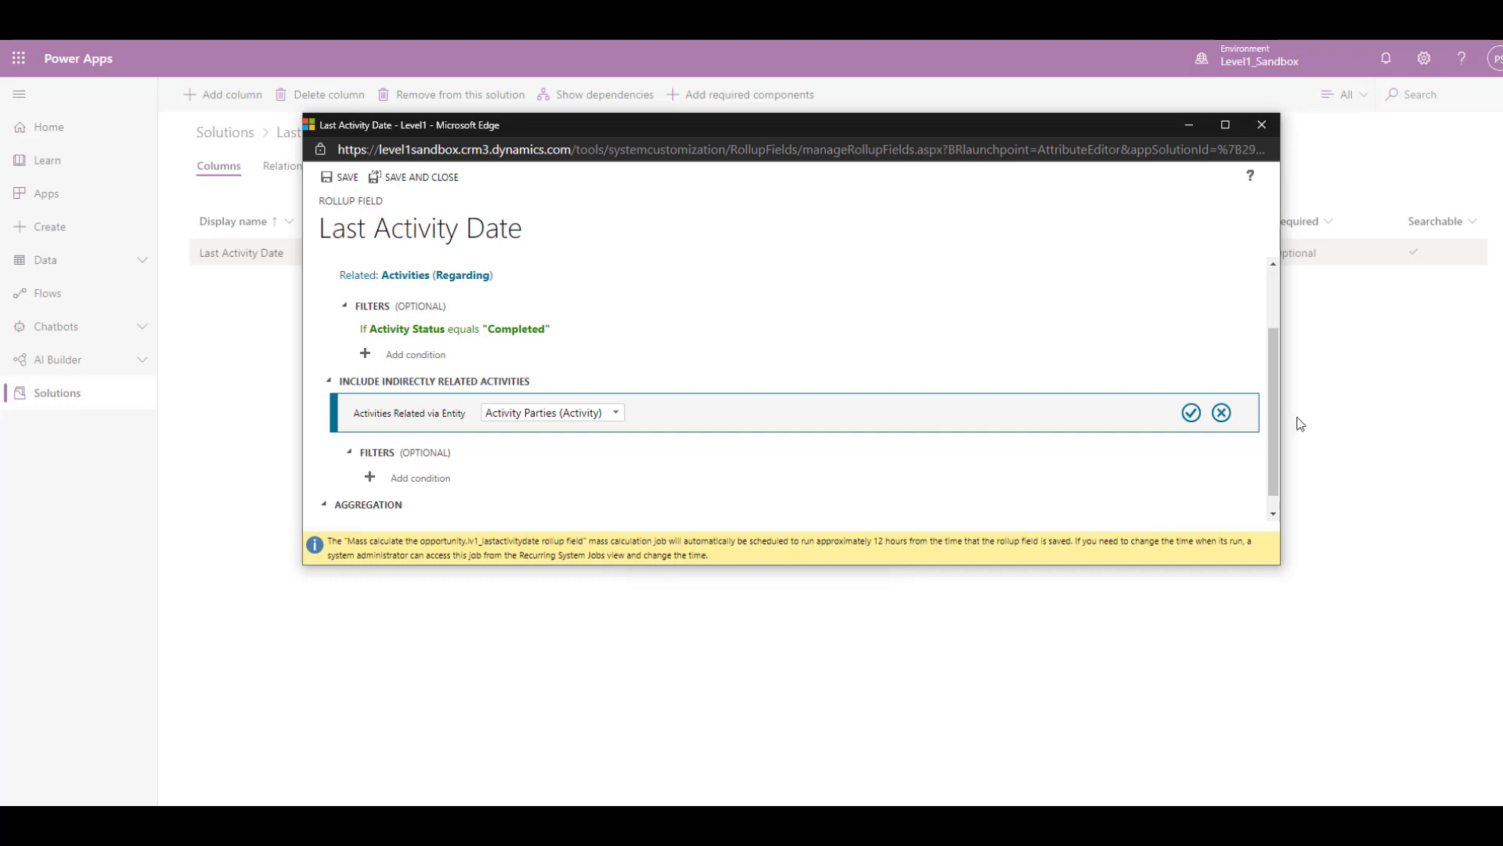
Confirm Activity Parties, set aggregation to MAX of Actual End, and save and close the rollup.
left_click(1192, 412)
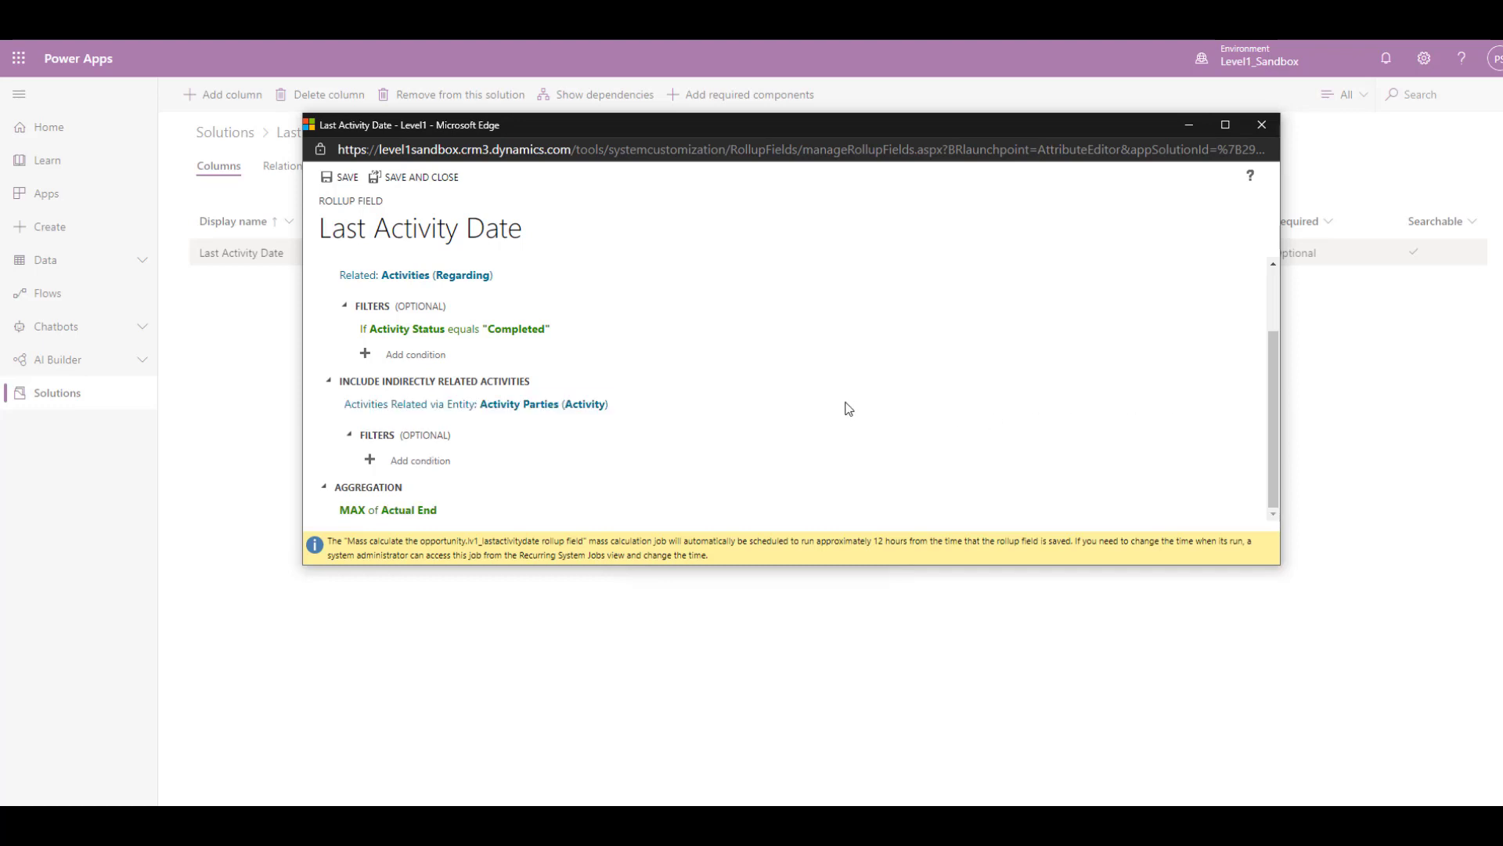
left_click(431, 510)
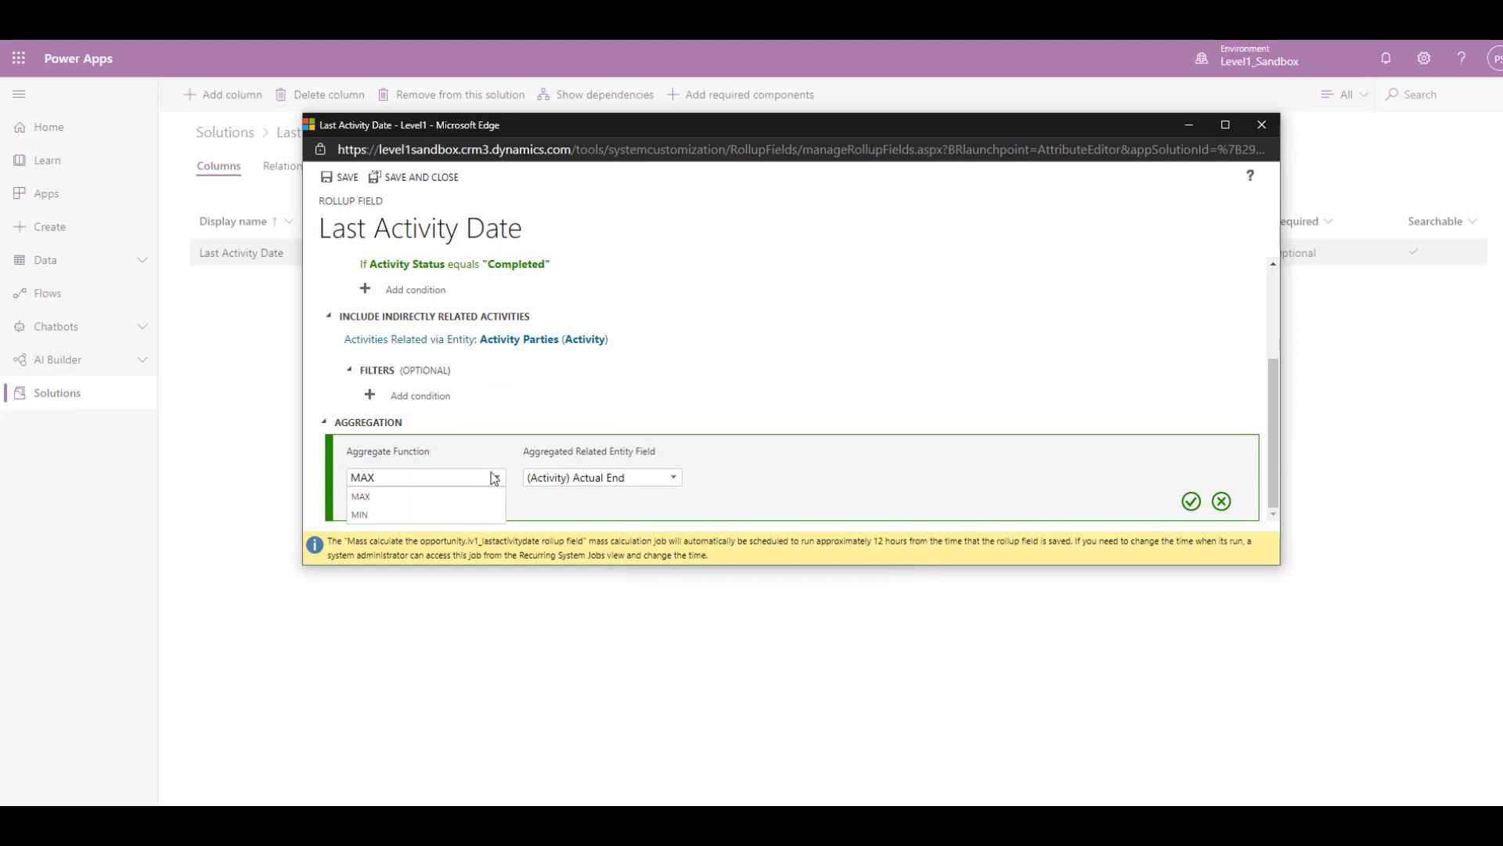
left_click(590, 477)
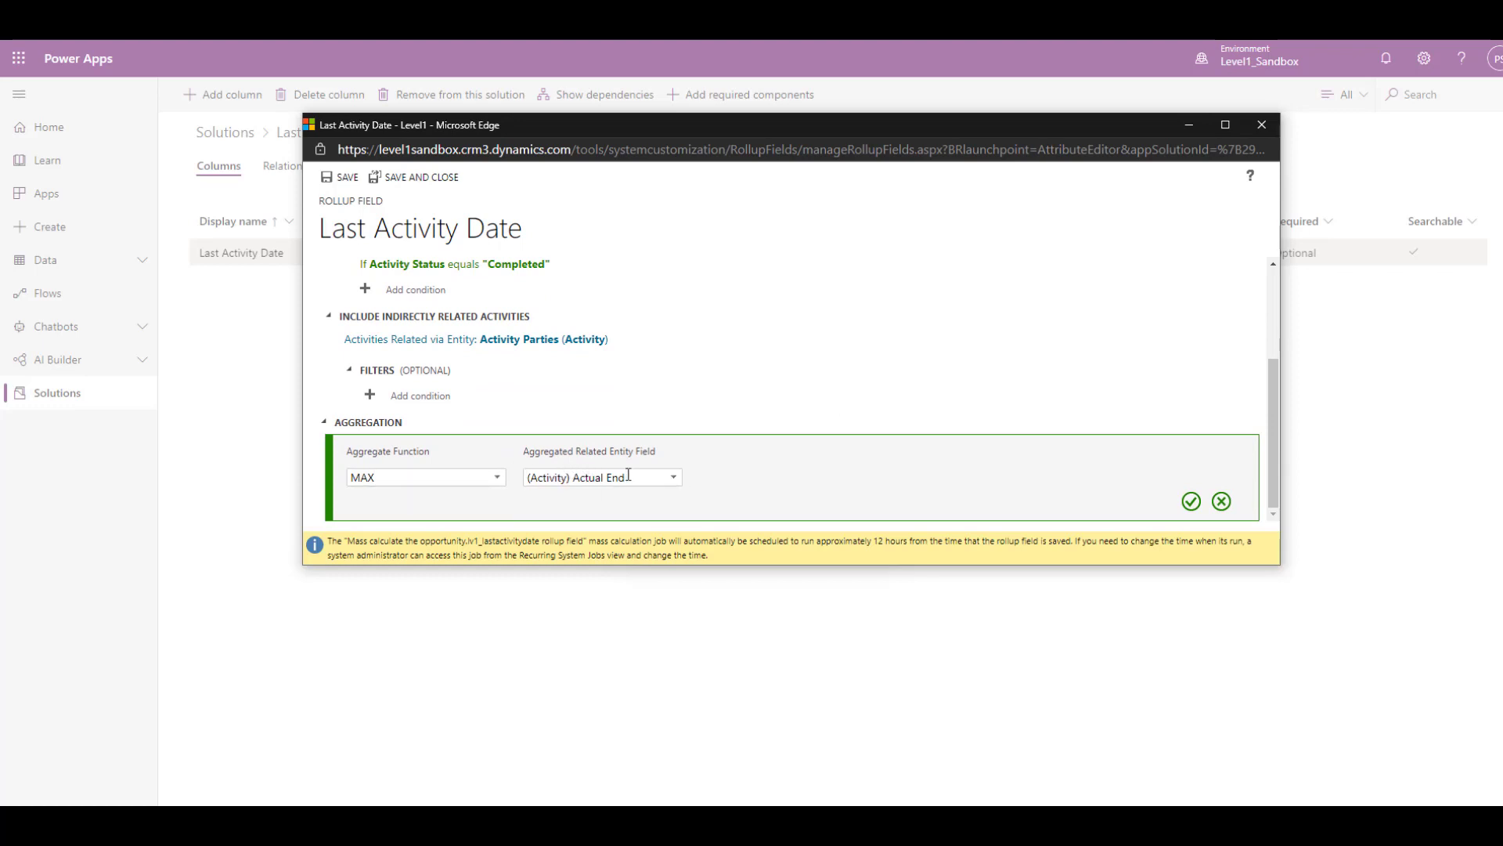
left_click(675, 479)
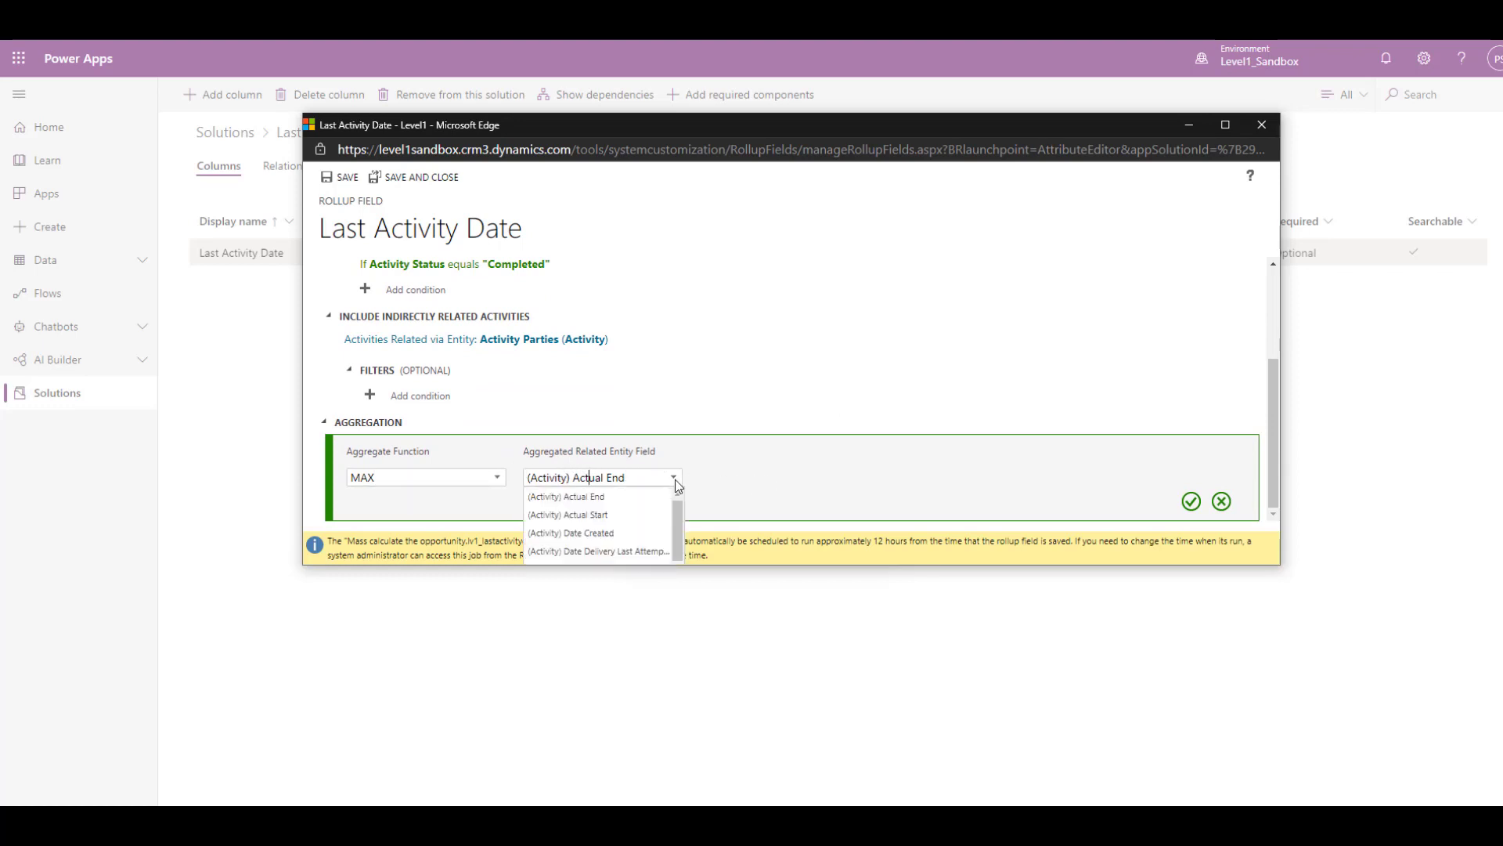
left_click(571, 497)
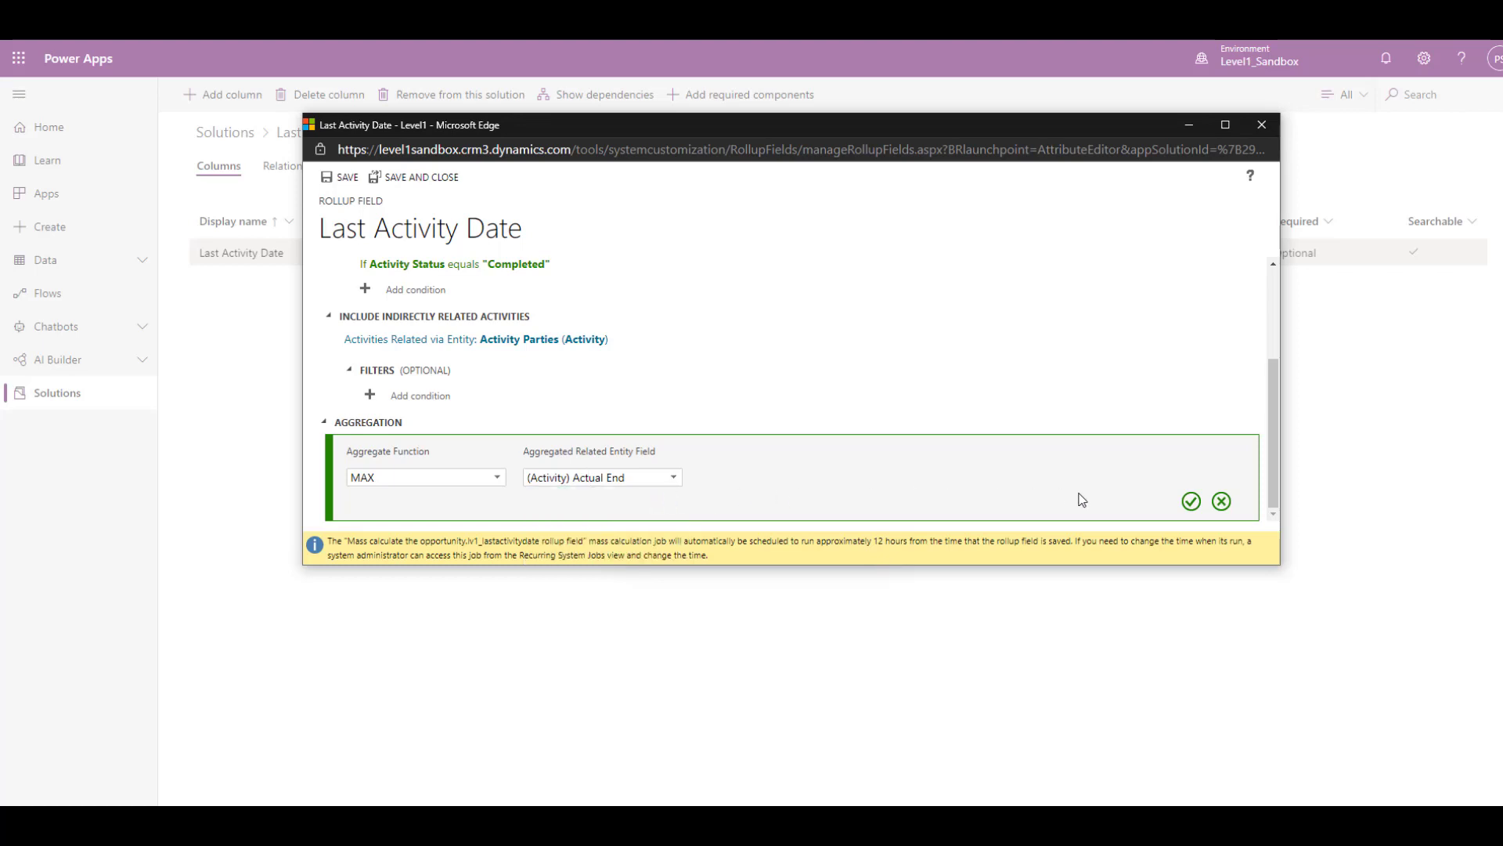
left_click(1192, 503)
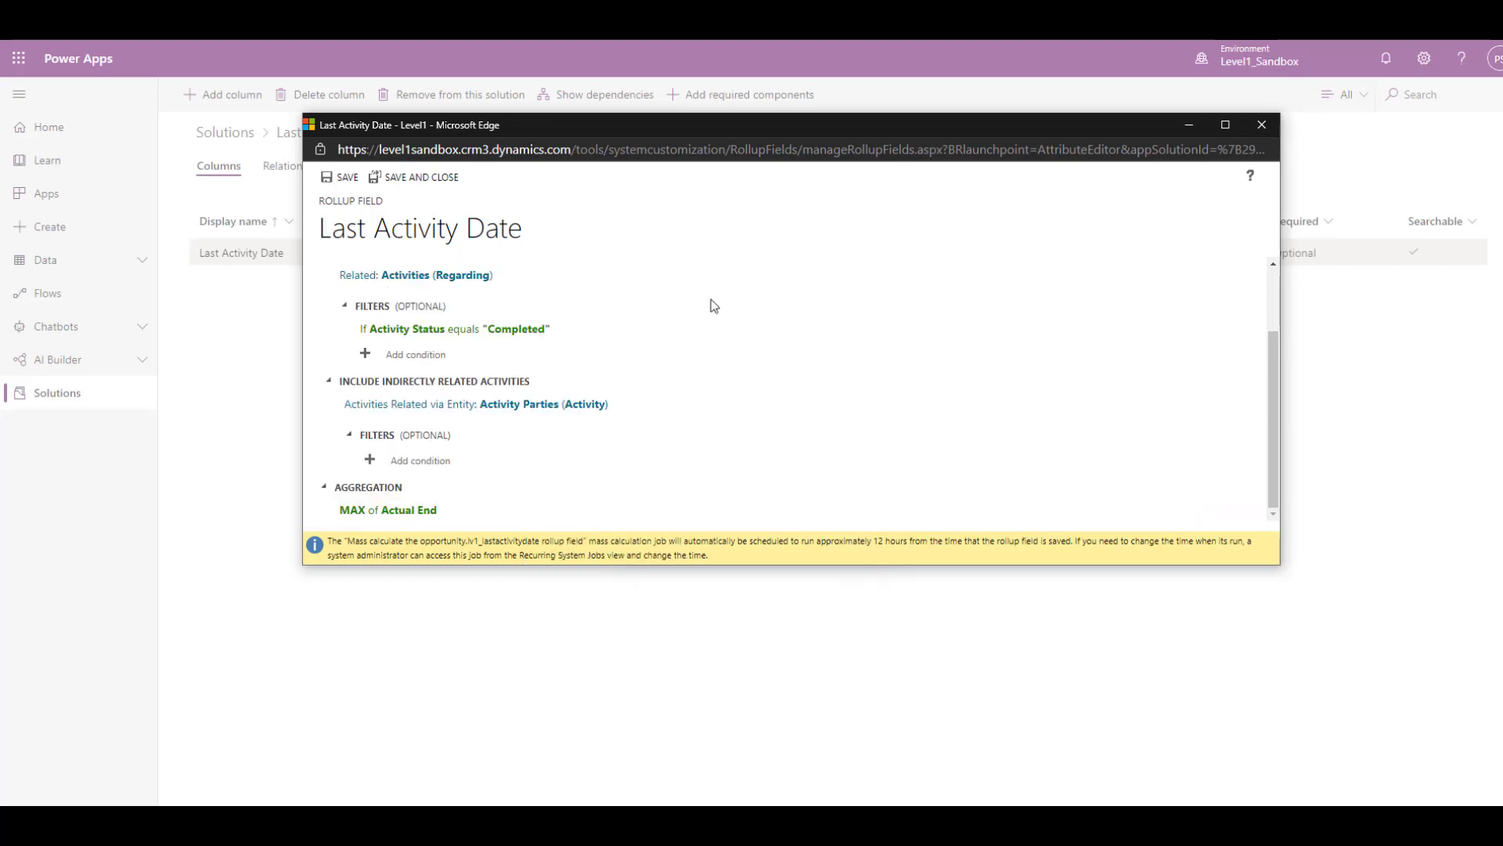
scroll(708, 305, "up", 2)
left_click(420, 180)
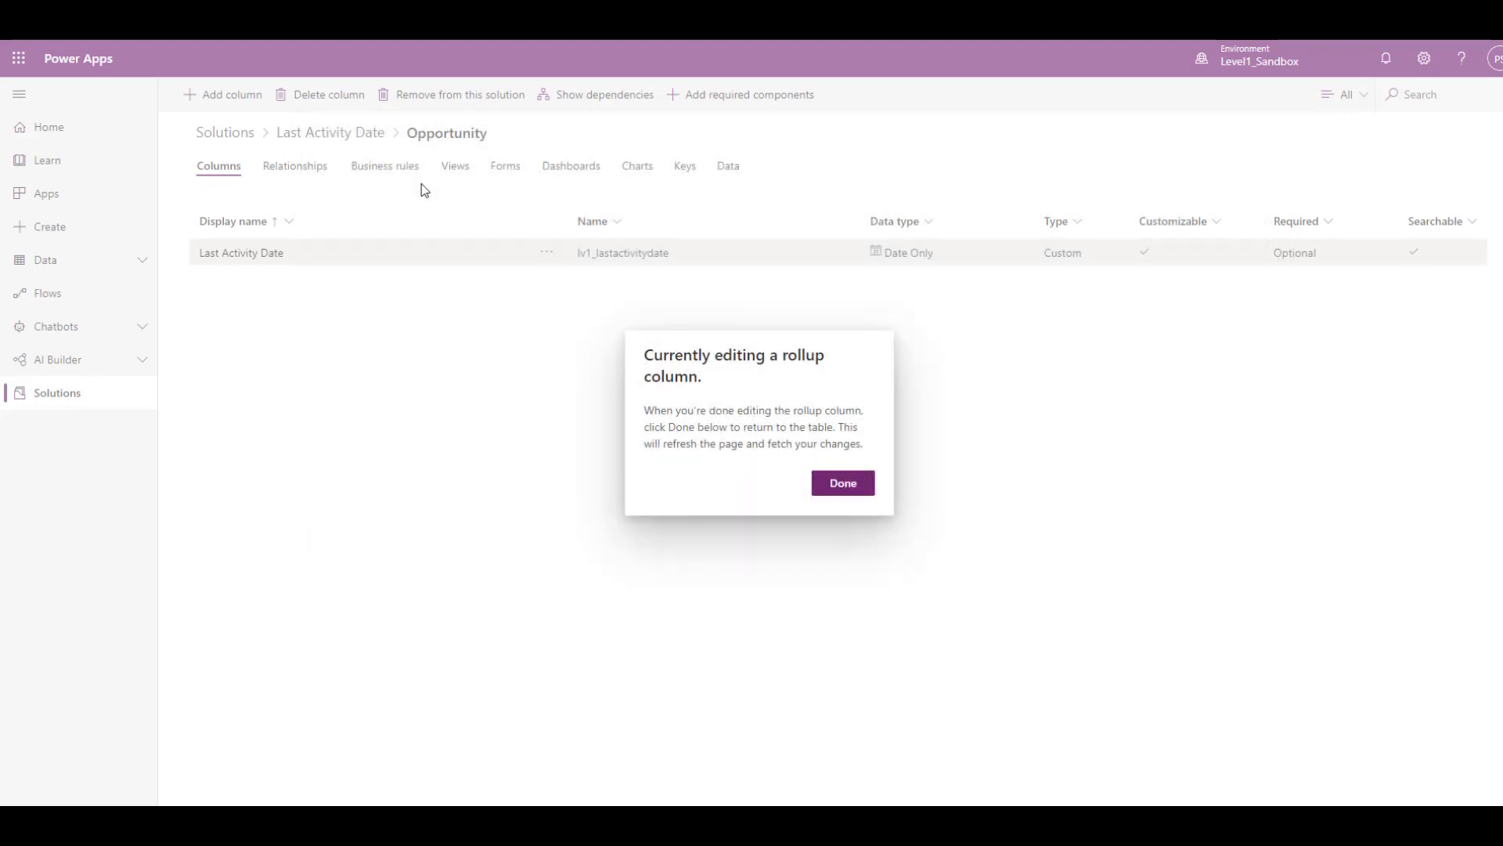
Finish the column edit and add the Level 1 - Opportunity main form to the solution.
left_click(821, 485)
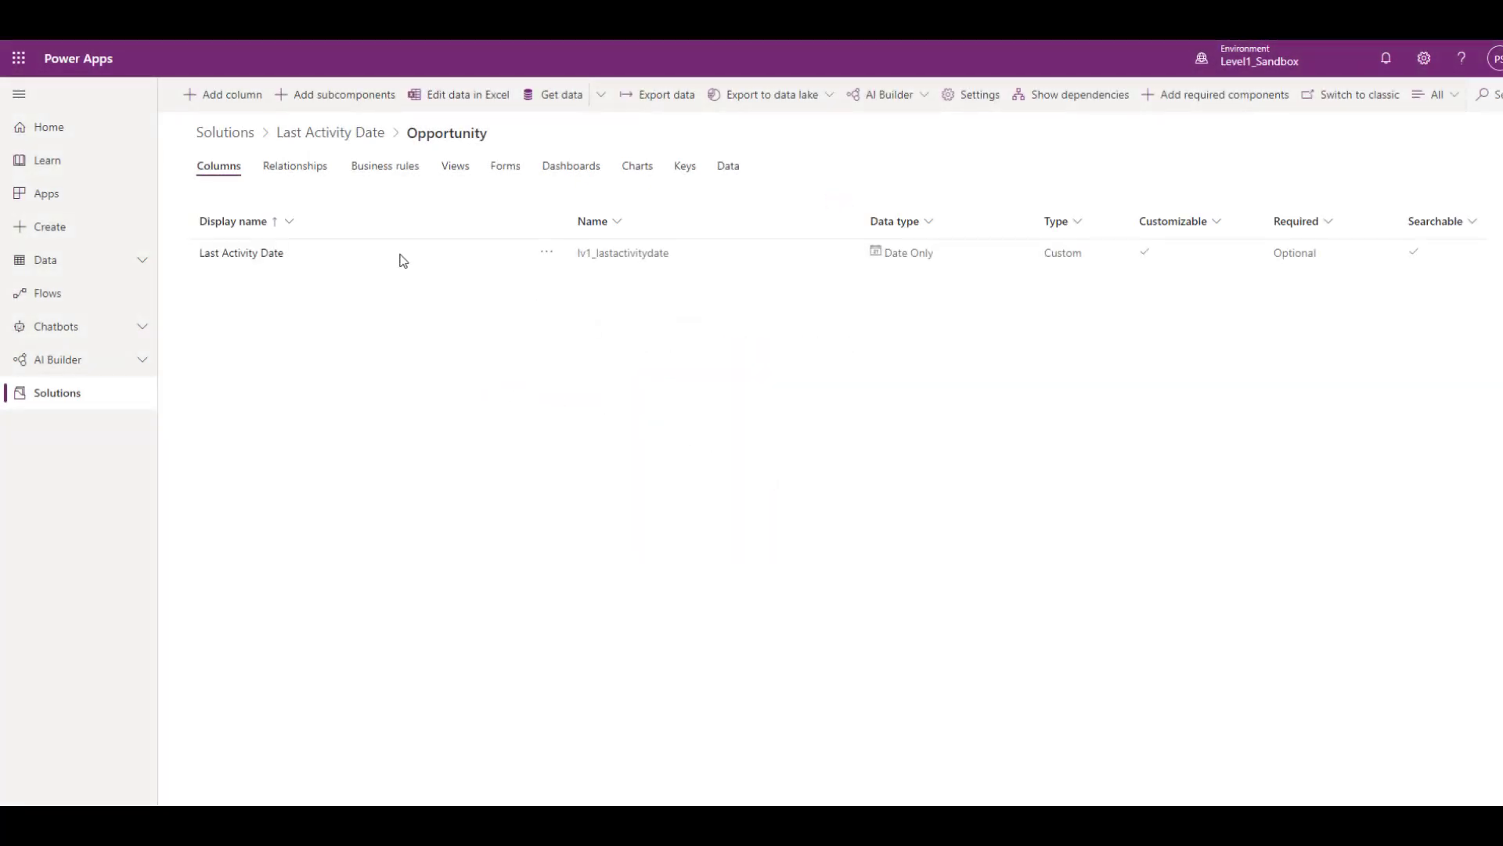
left_click(359, 106)
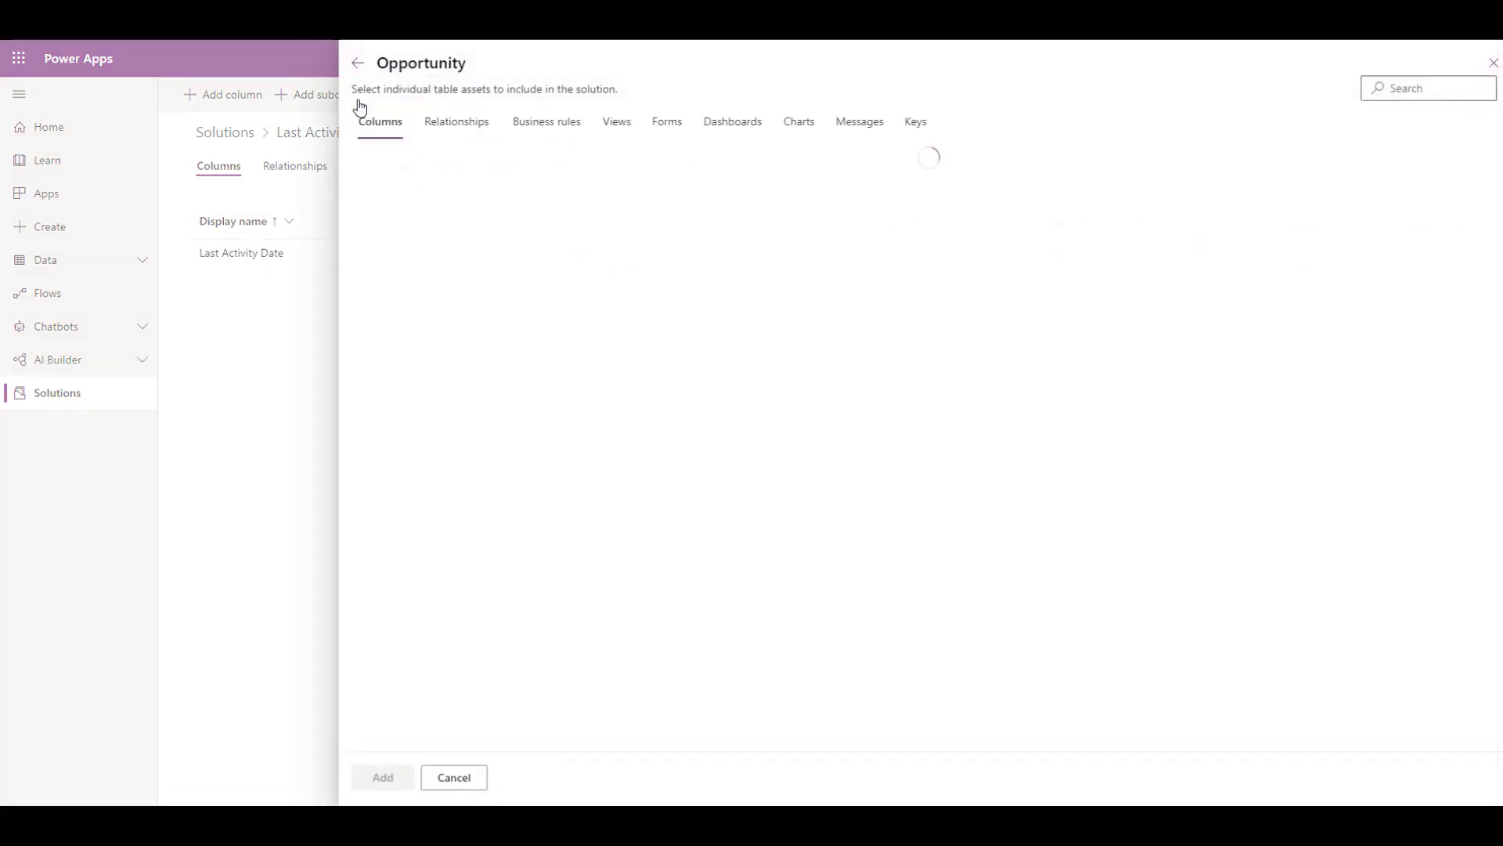
left_click(674, 127)
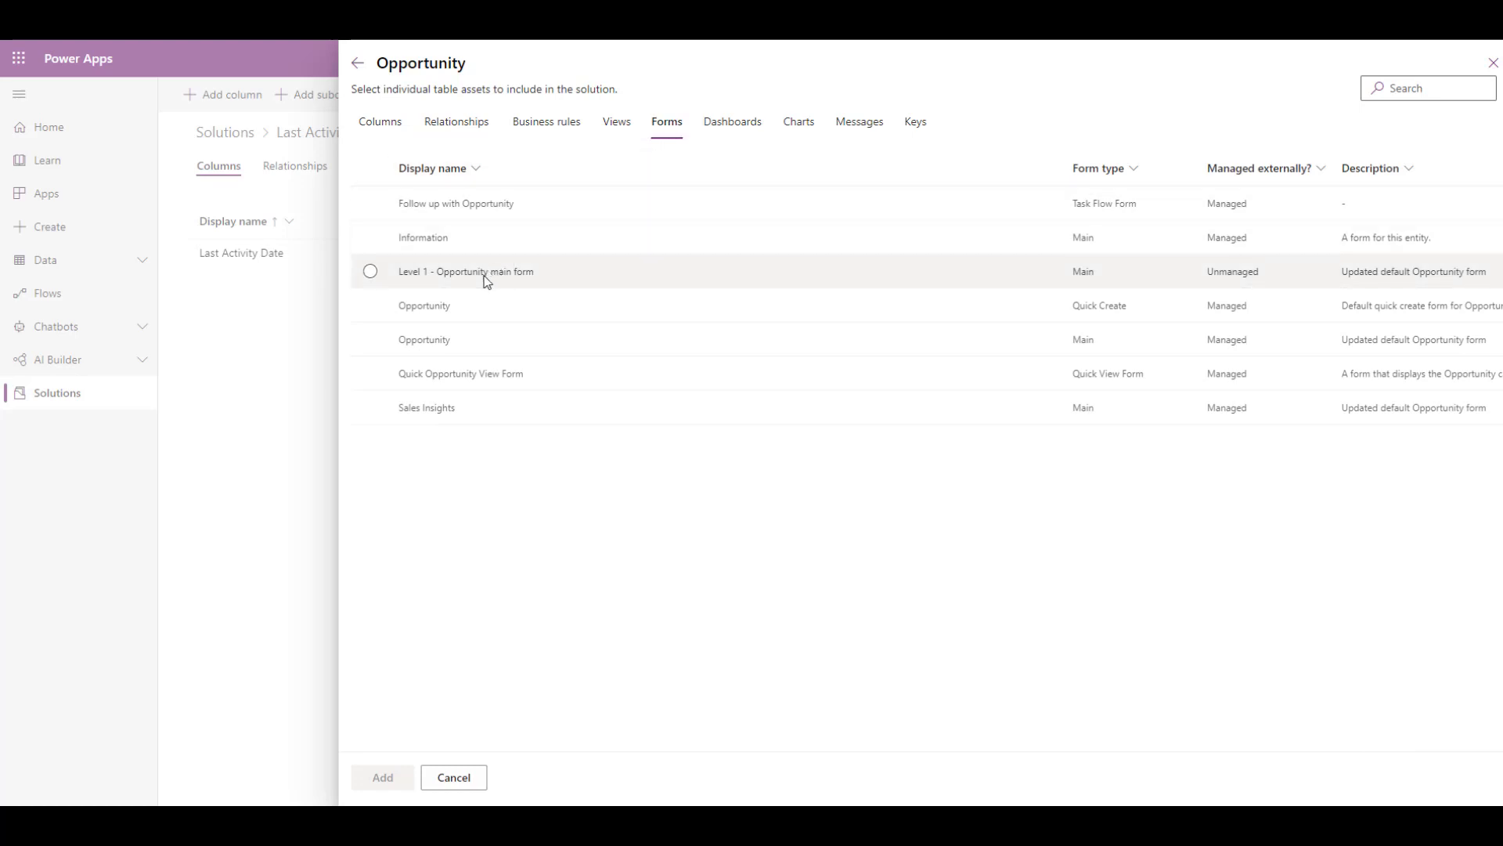
left_click(435, 272)
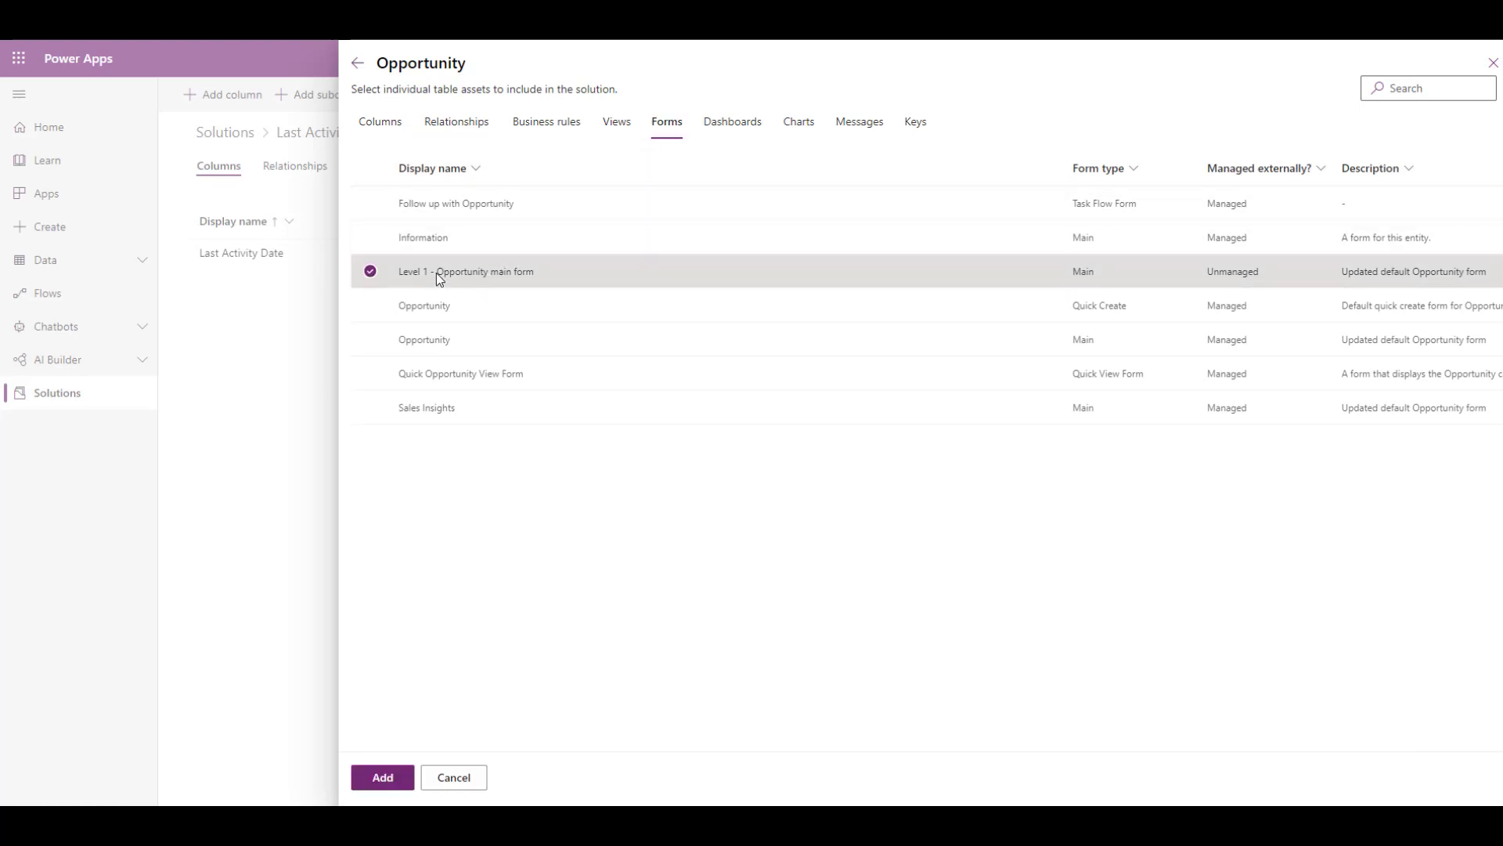
left_click(382, 775)
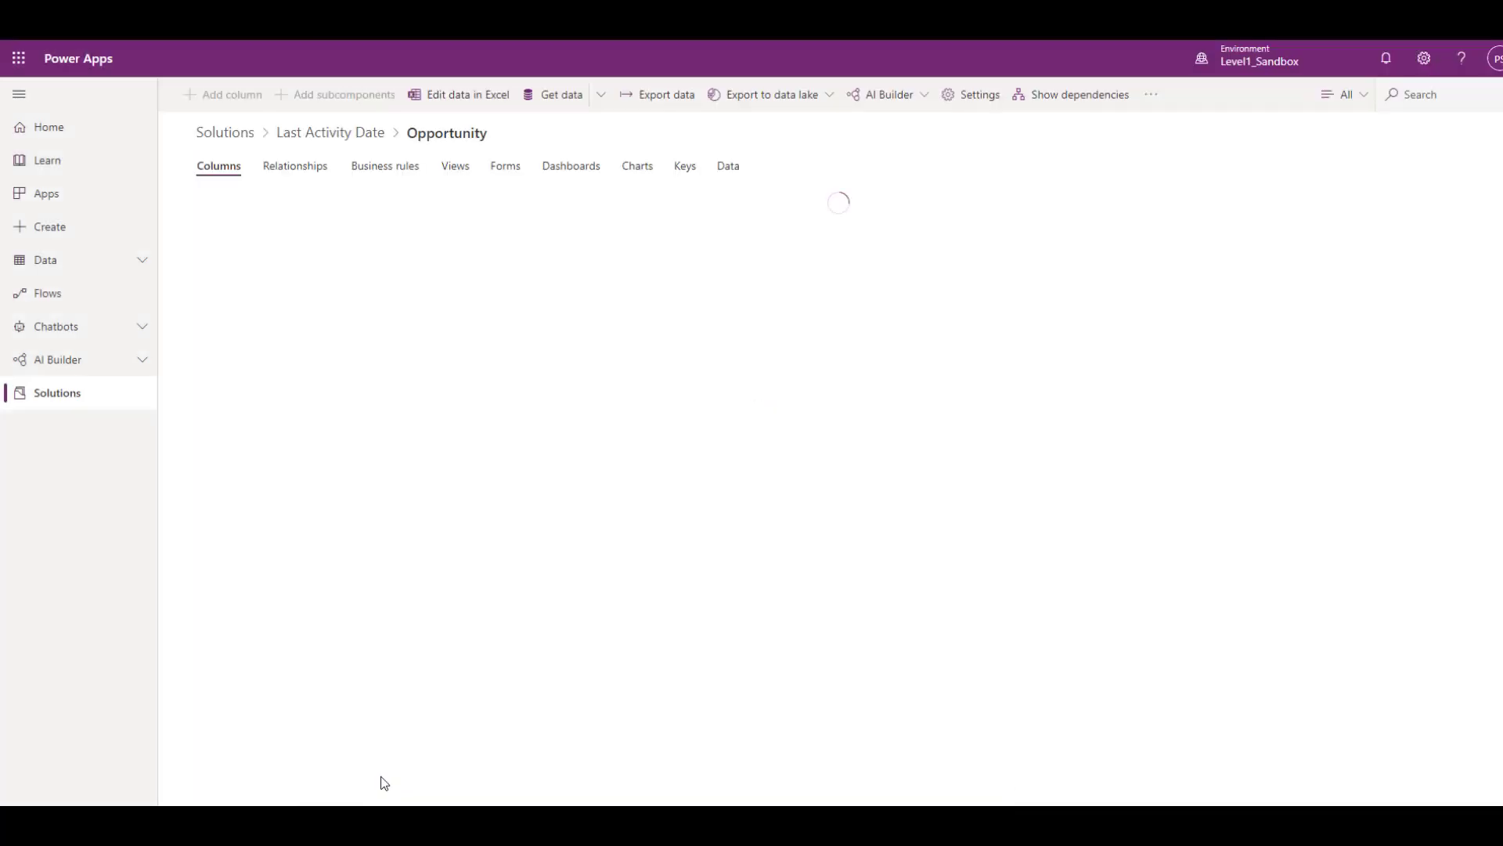
Place the custom Last Activity Date field on the Level 1 - Opportunity form and publish it.
left_click(509, 167)
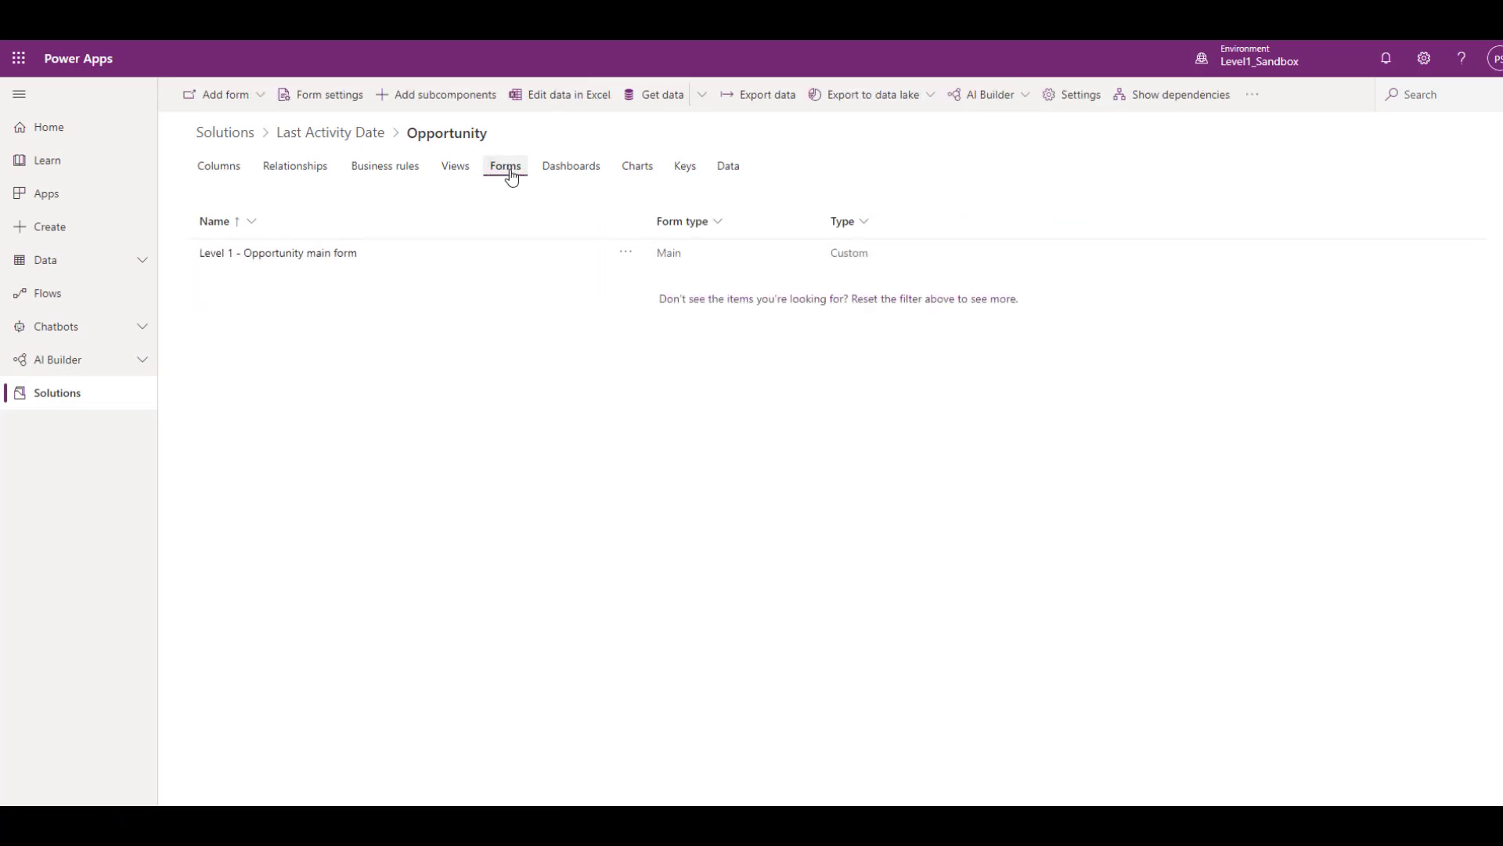
left_click(352, 260)
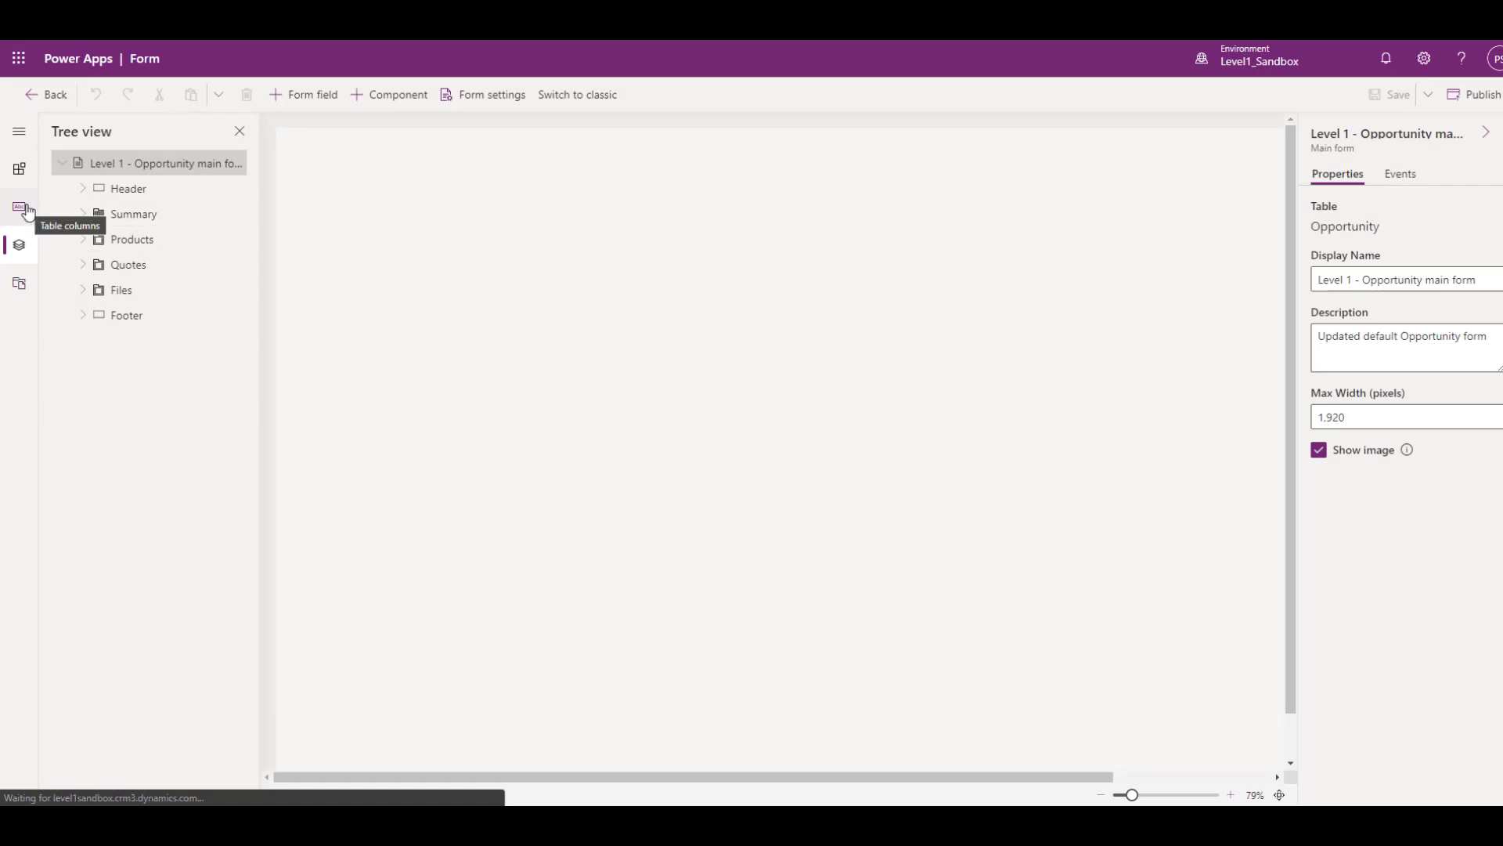
left_click(23, 208)
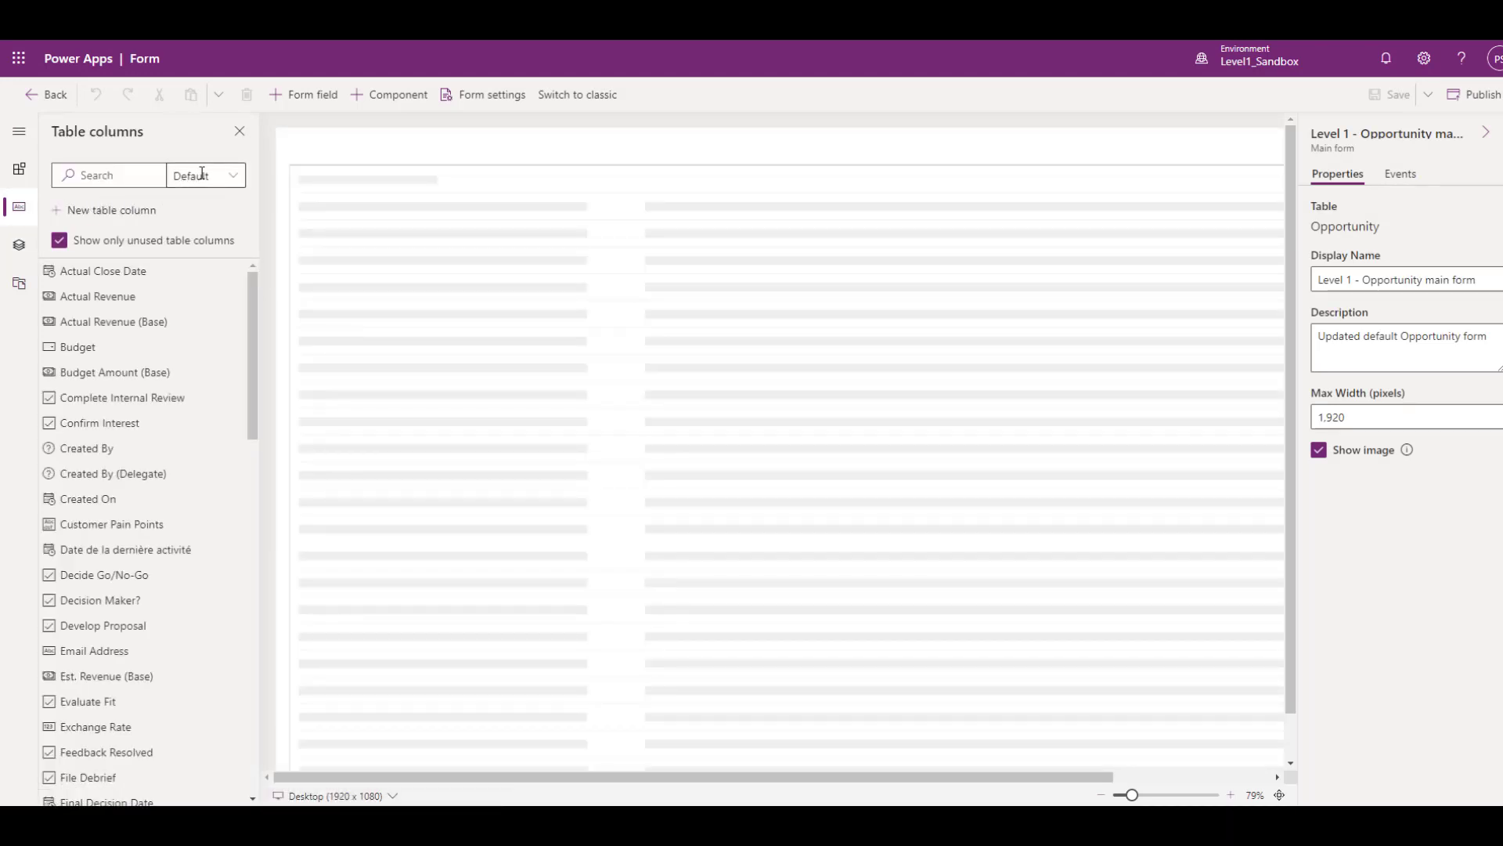
left_click(232, 180)
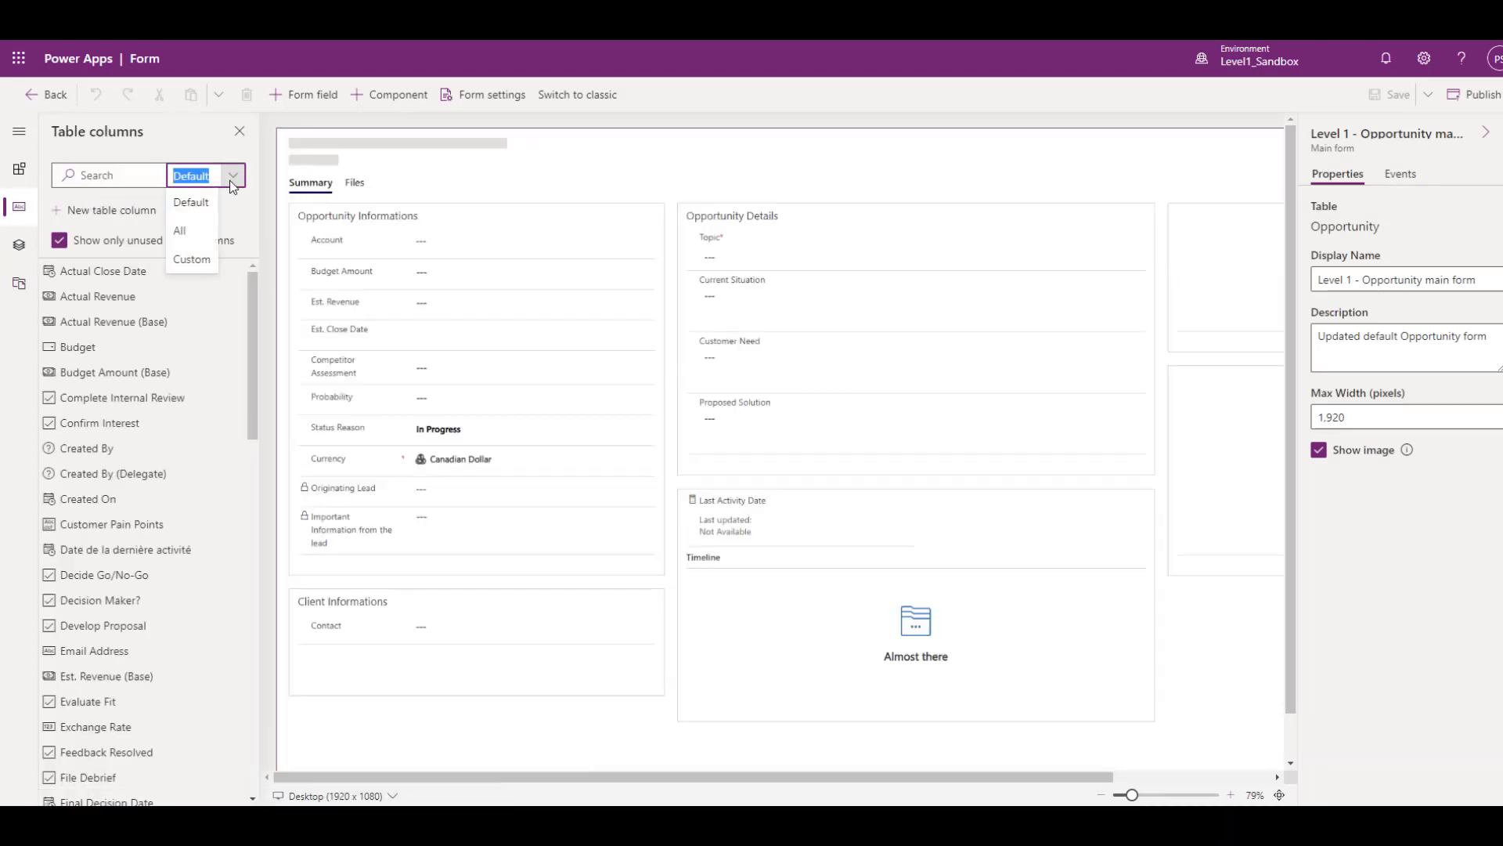
left_click(191, 258)
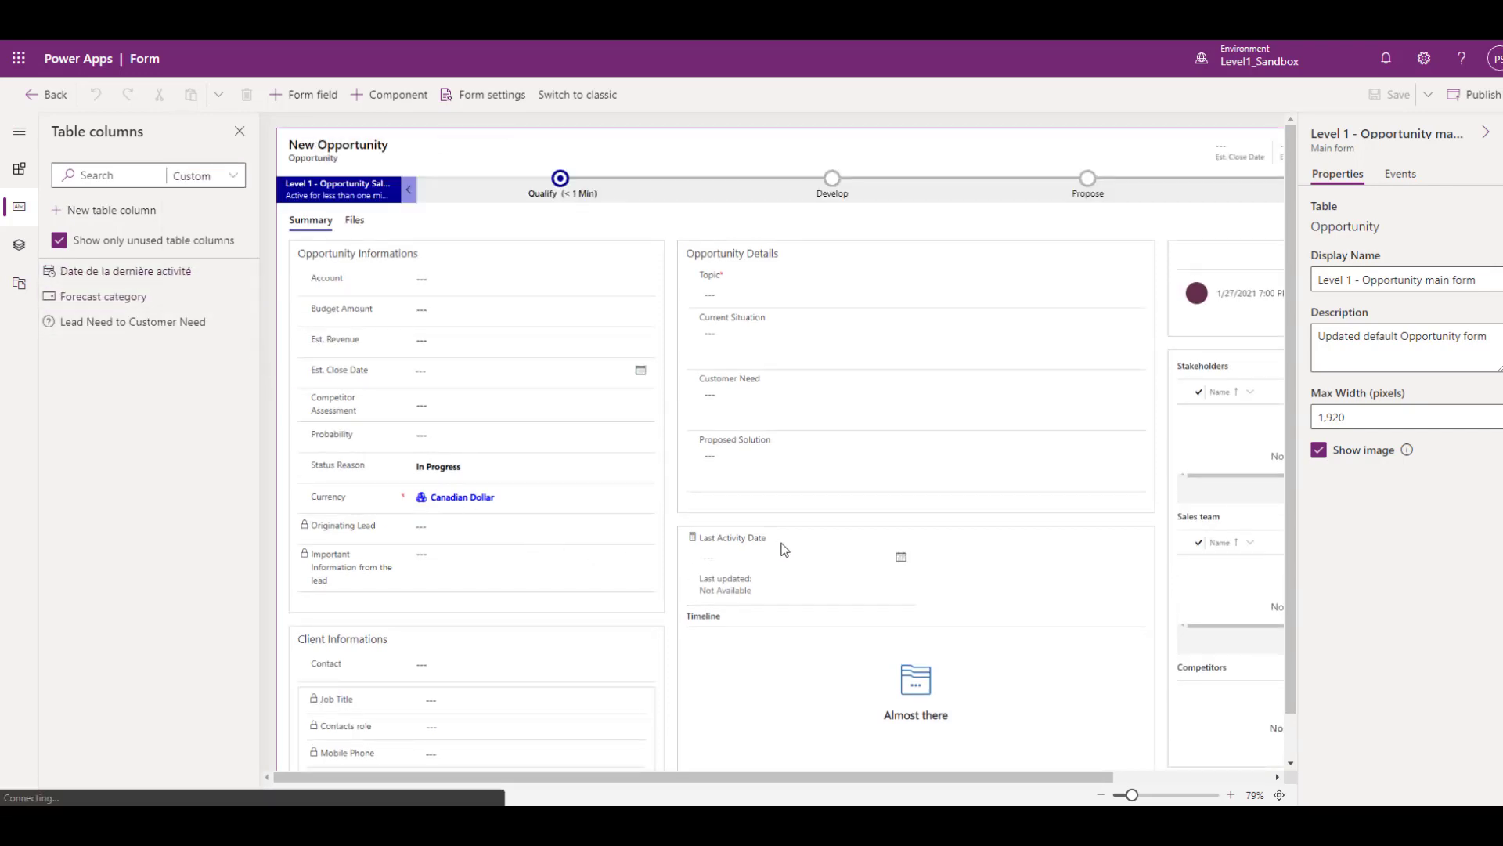
mouse_move(778, 546)
left_mouse_down()
mouse_move(790, 550)
mouse_move(774, 534)
mouse_move(785, 555)
left_mouse_up()
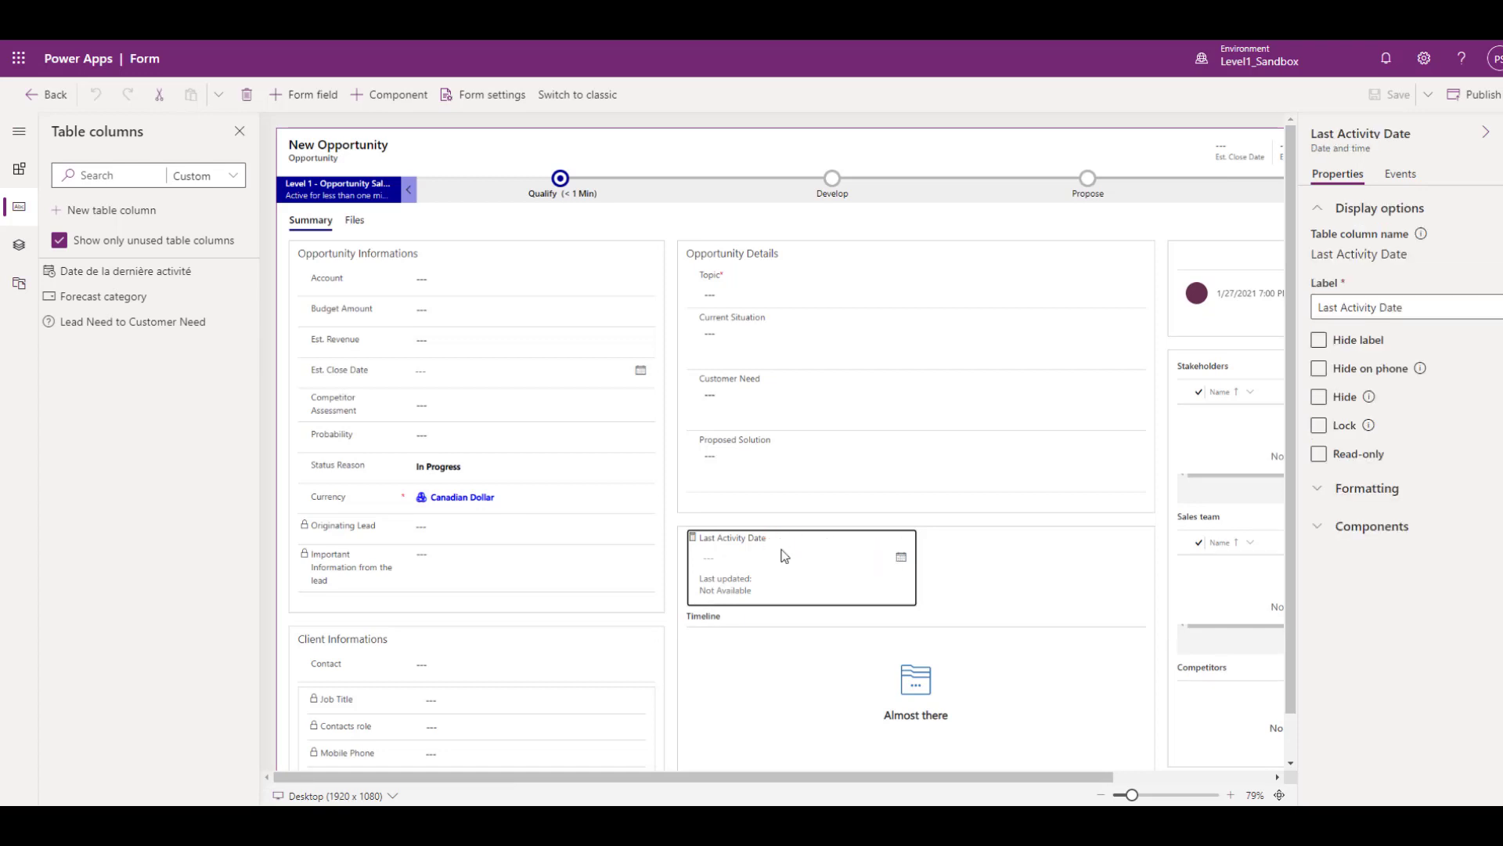
left_click(1477, 96)
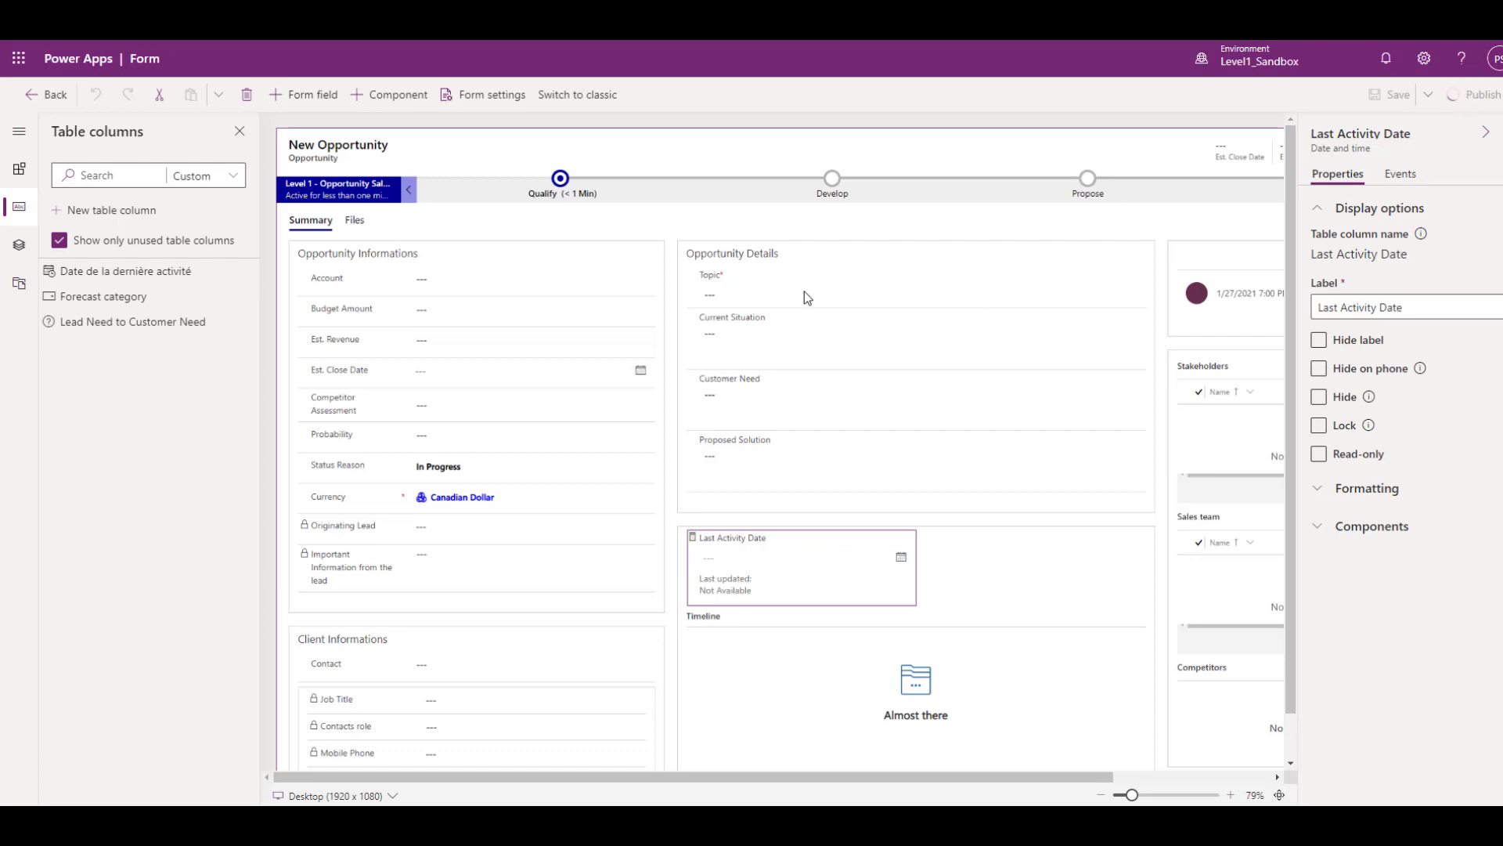
left_click(55, 95)
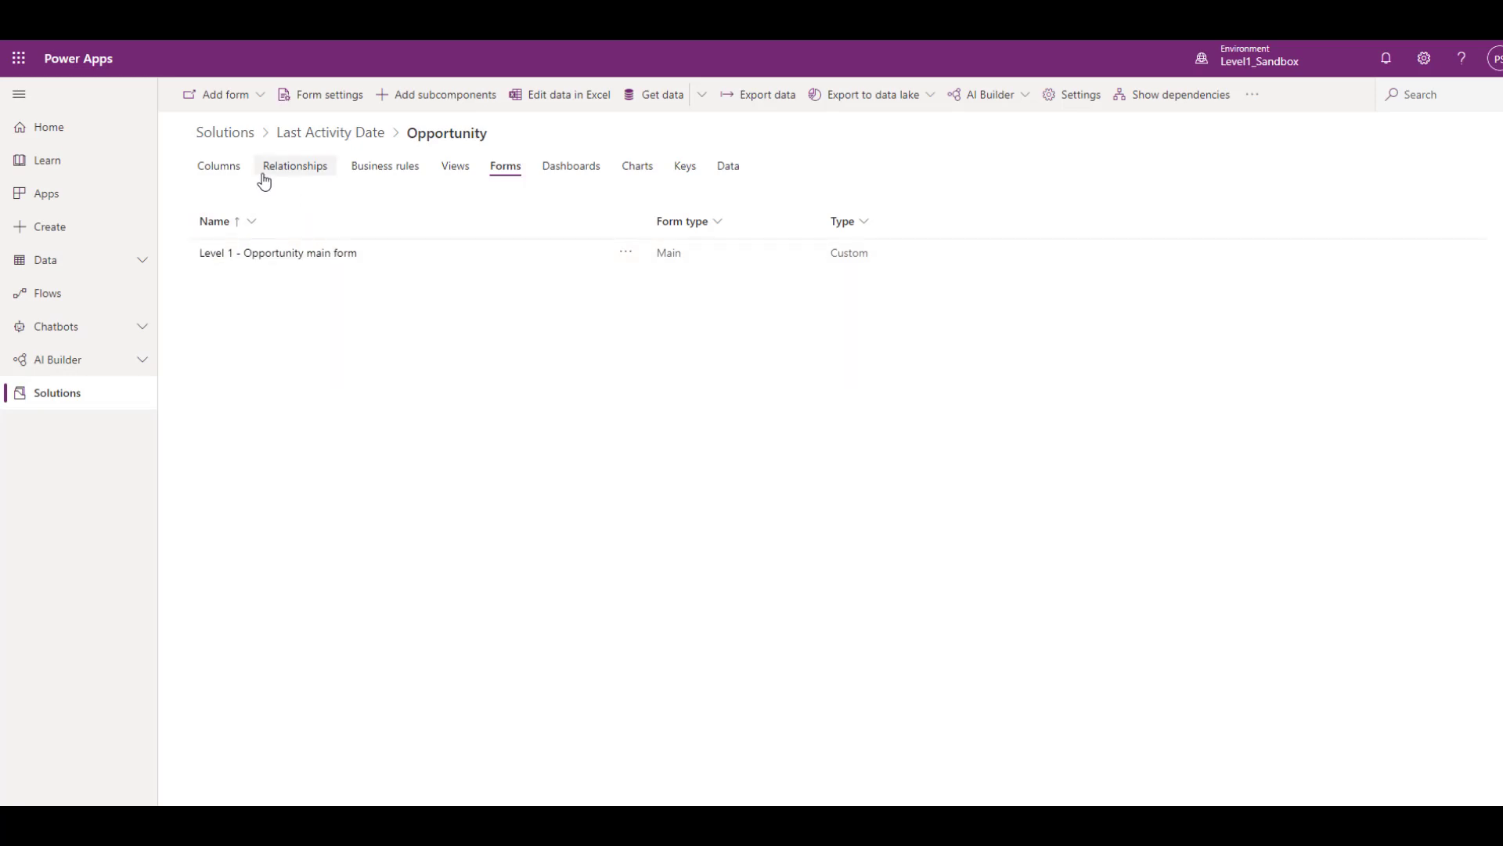
Open the Level 1 - Sales sandbox app and show the Level 1 - All Opportunities view.
left_click(223, 135)
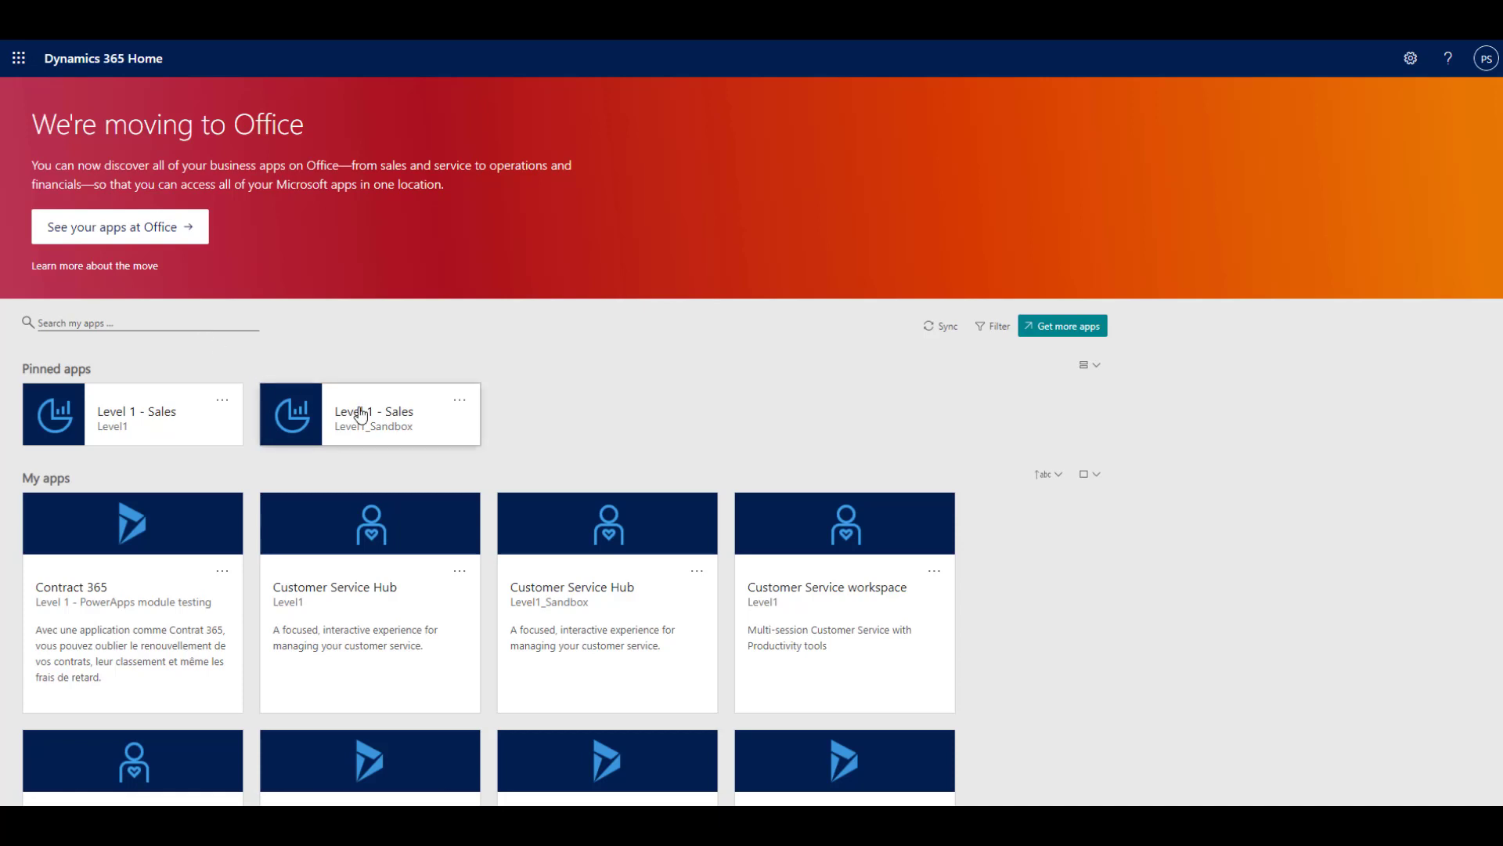
left_click(361, 412)
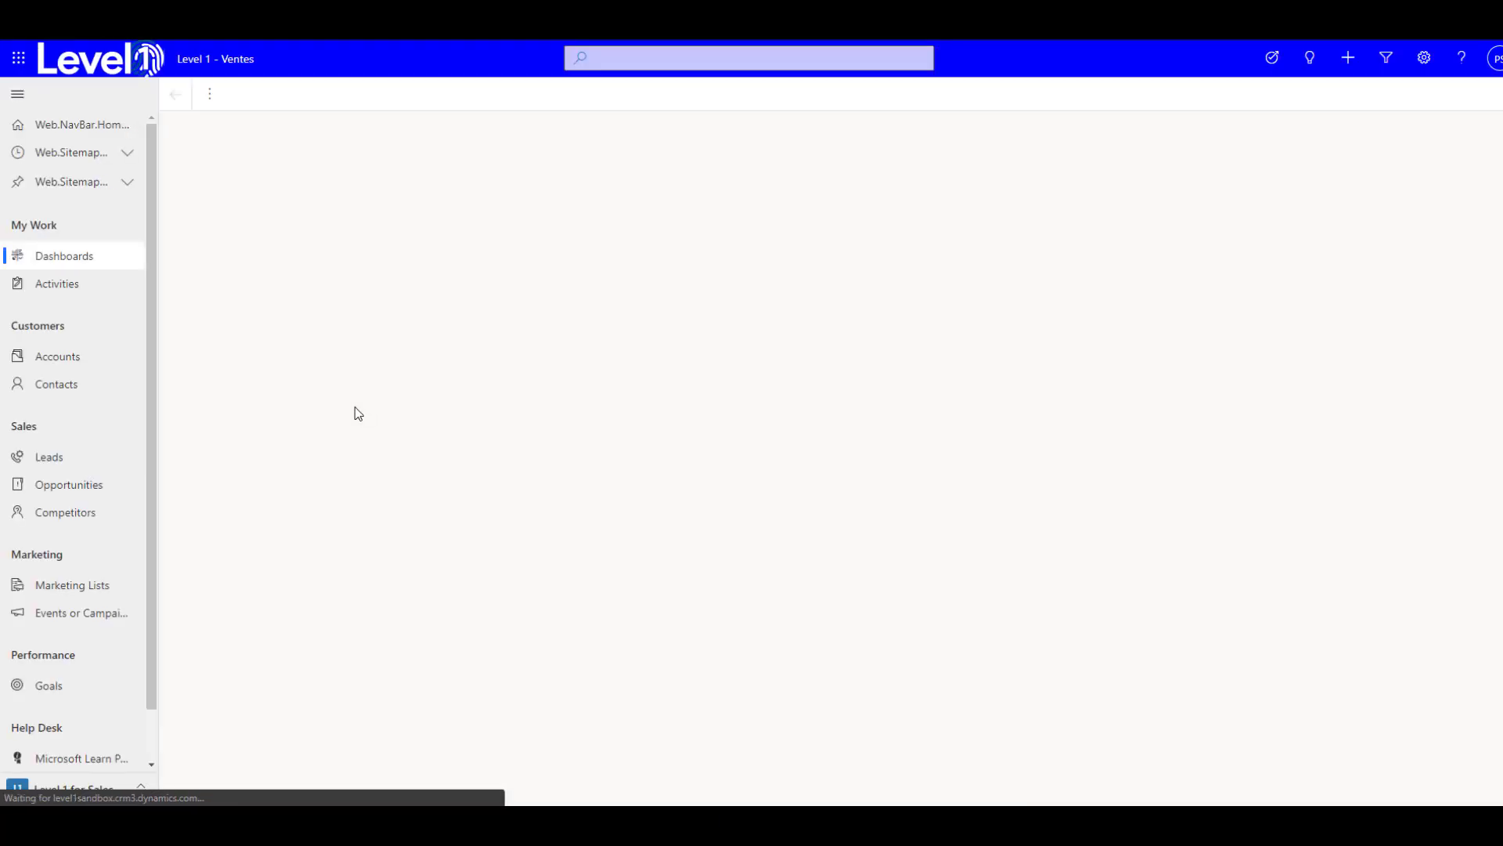
left_click(118, 486)
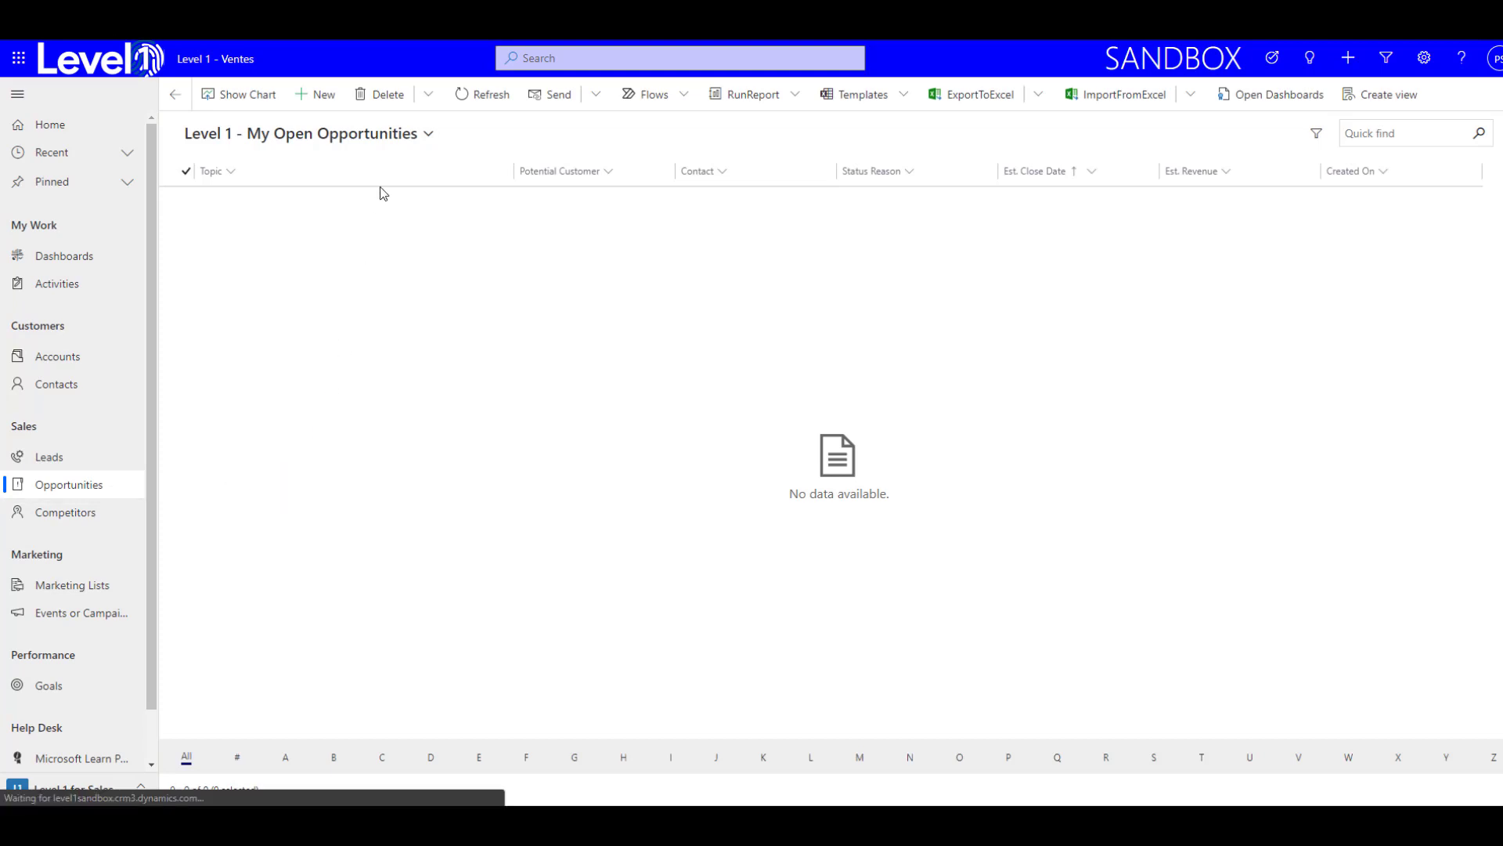
left_click(395, 134)
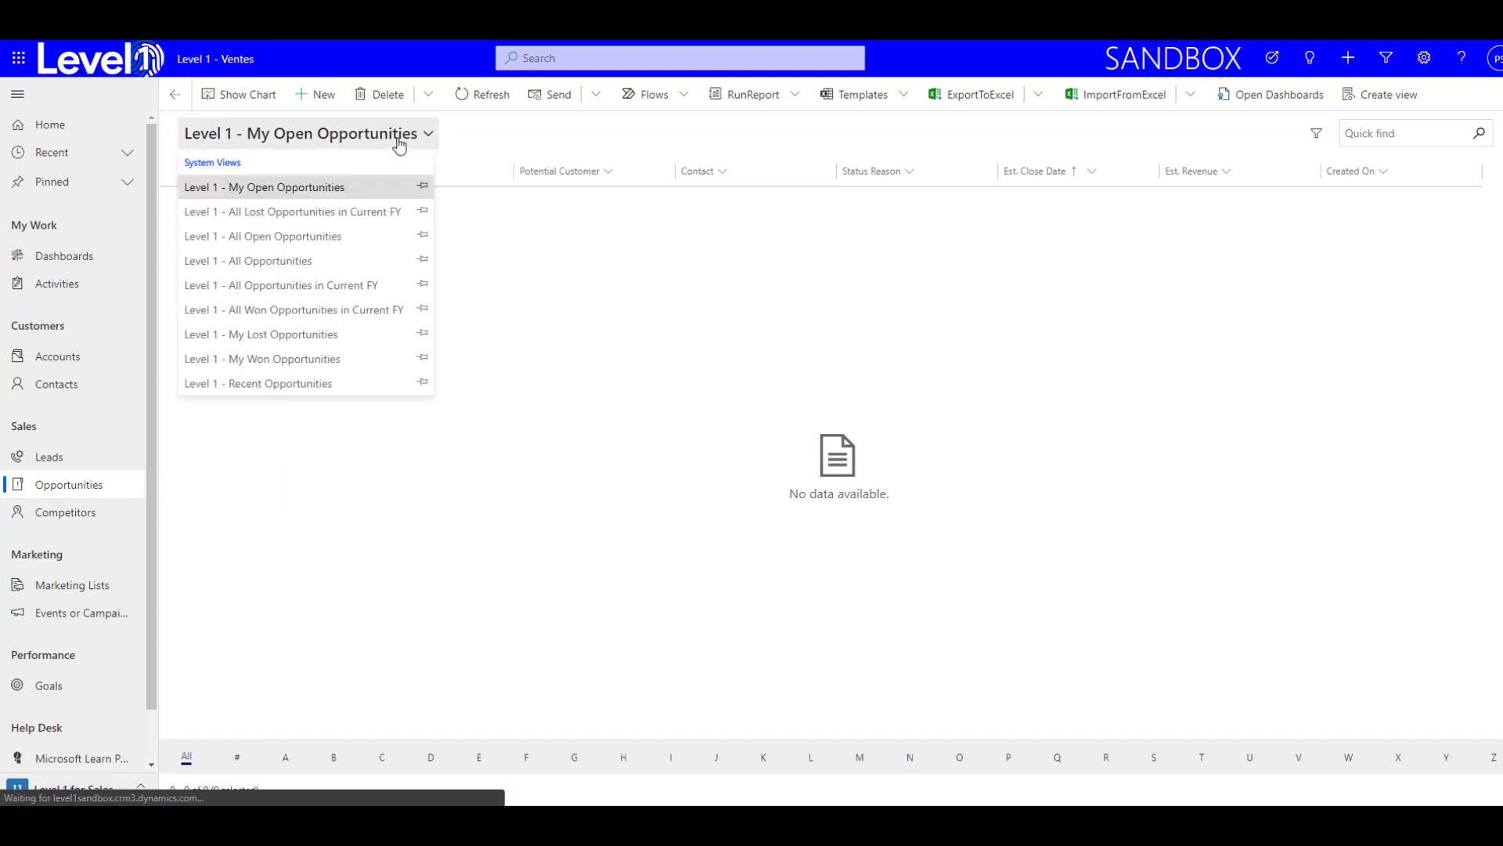
left_click(283, 266)
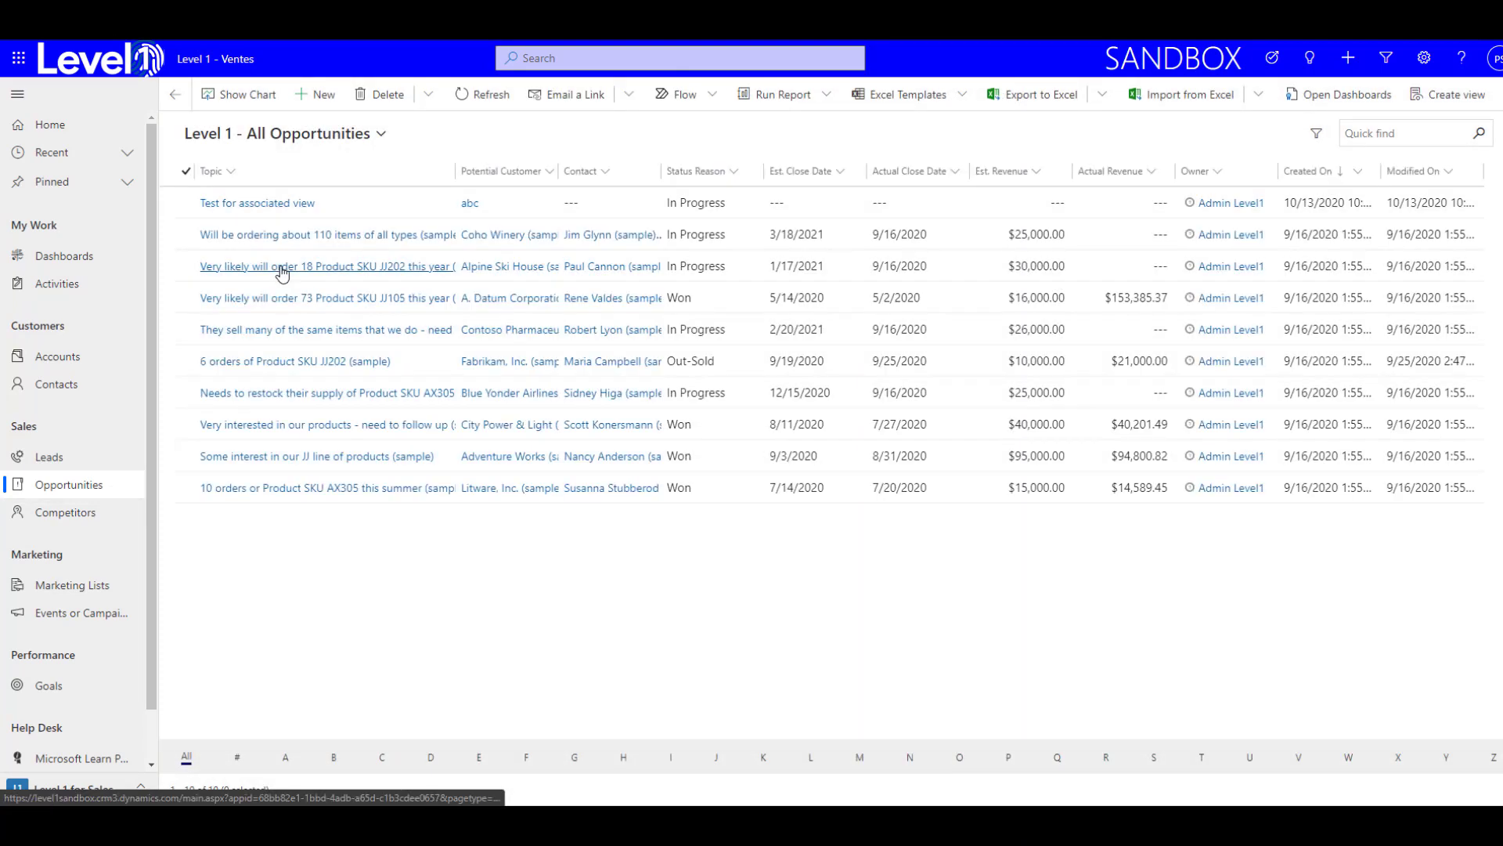
Open the 110-items opportunity and recalculate its Last Activity Date to 2/2/2021.
left_click(283, 266)
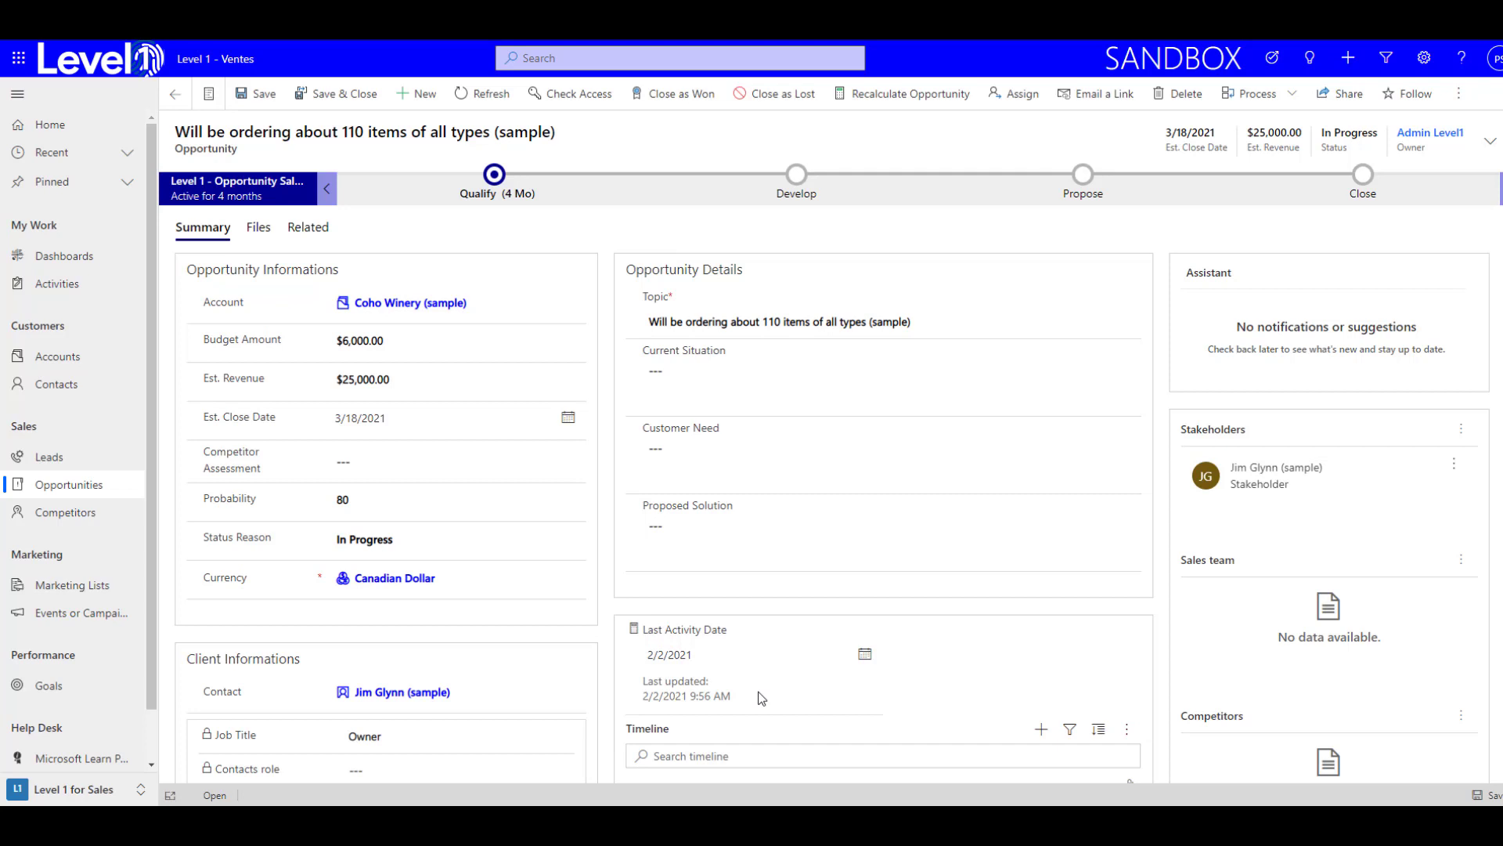
left_click(634, 630)
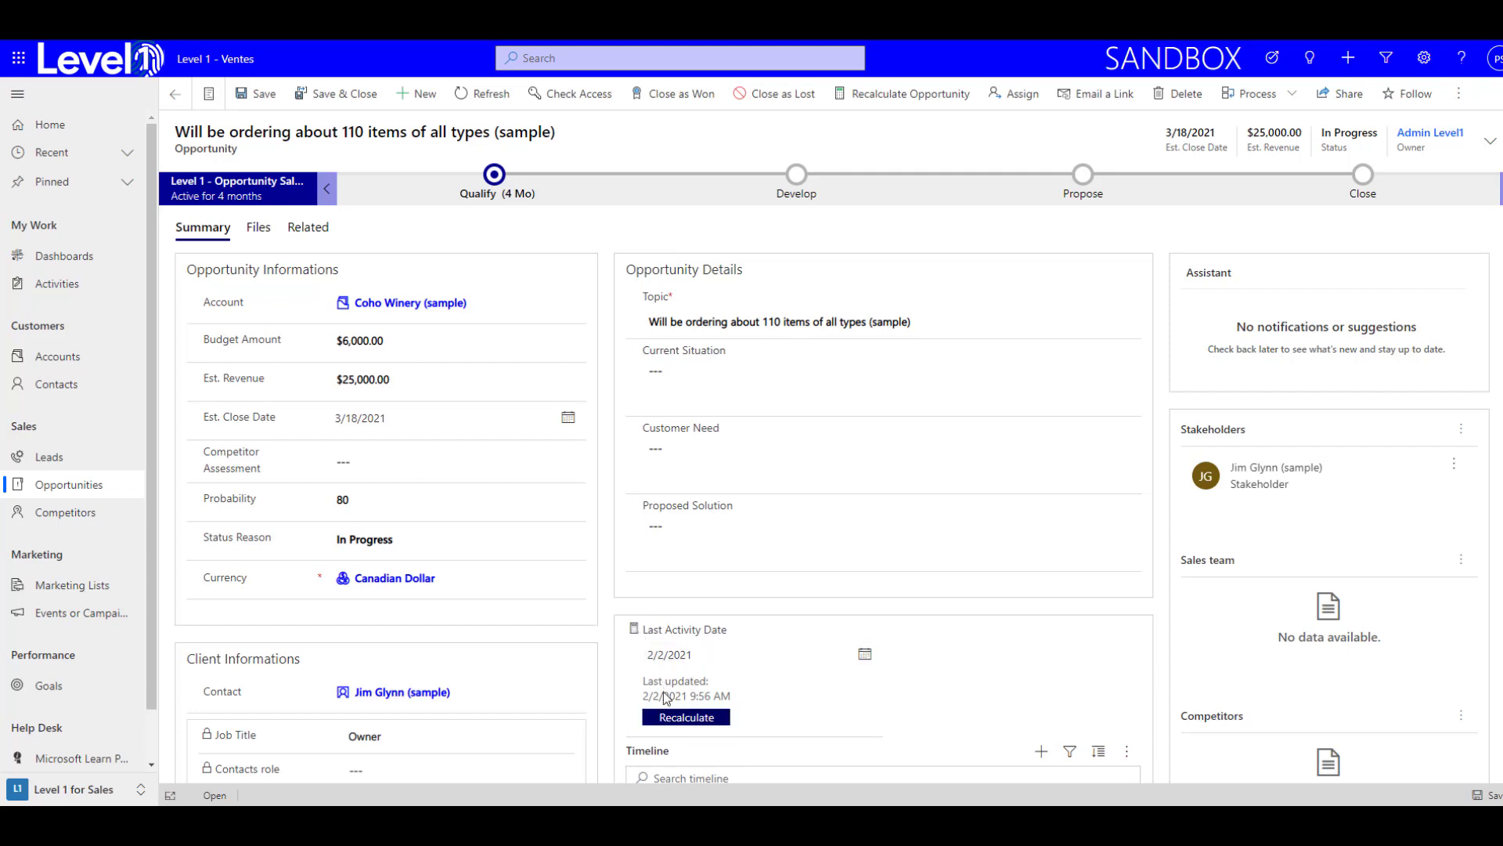
left_click(663, 717)
Go back from the opportunity record to the Level 1 - All Opportunities list of 10 records.
left_click(177, 94)
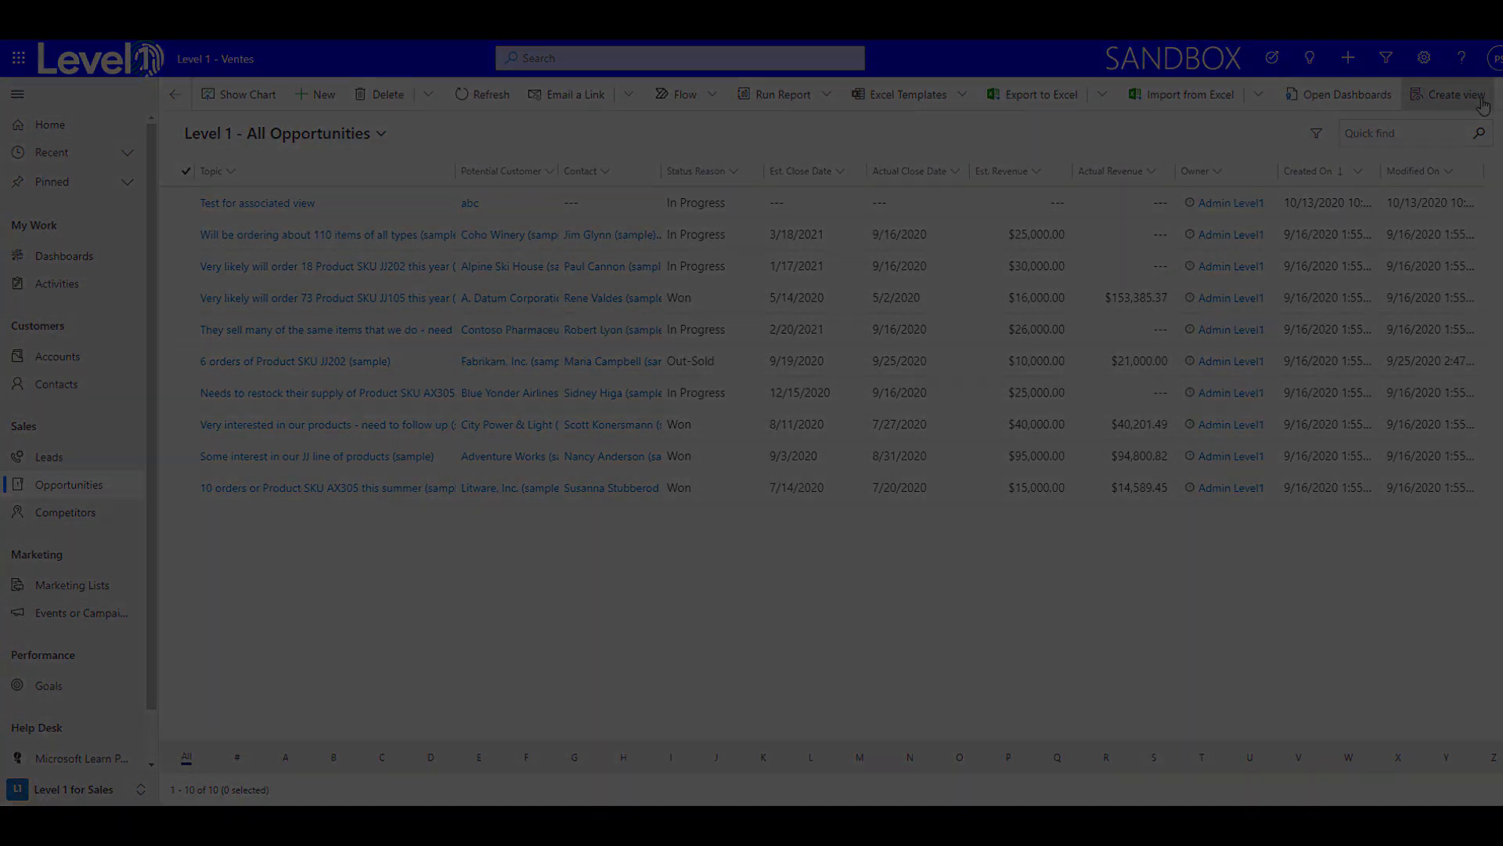